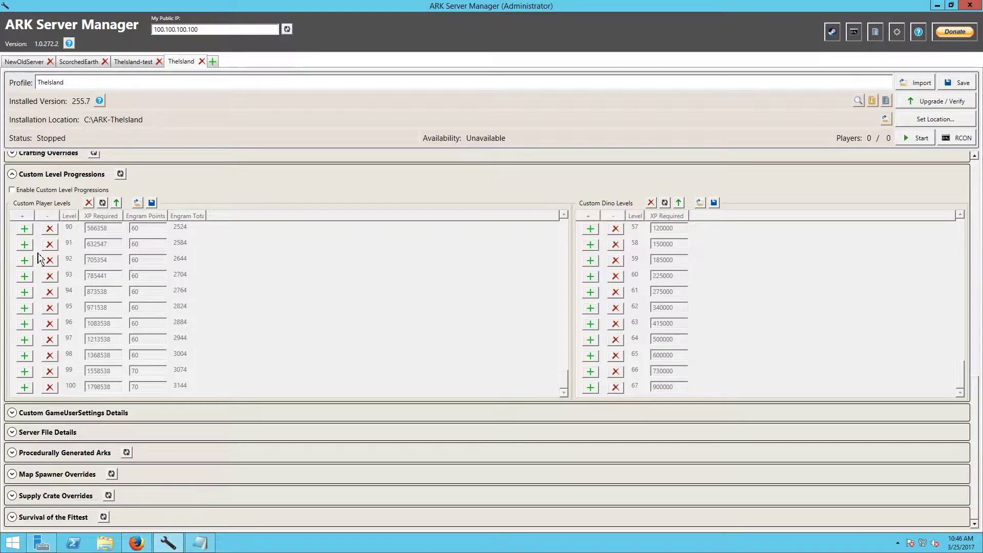
Step: Enable custom level progressions for TheIsland and add two player levels after level 100
click(41, 190)
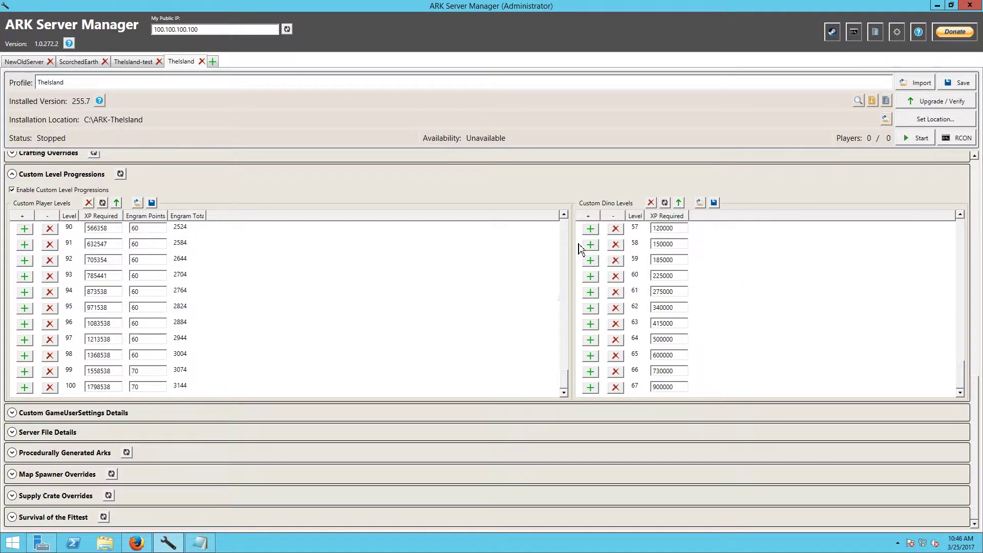
click(24, 388)
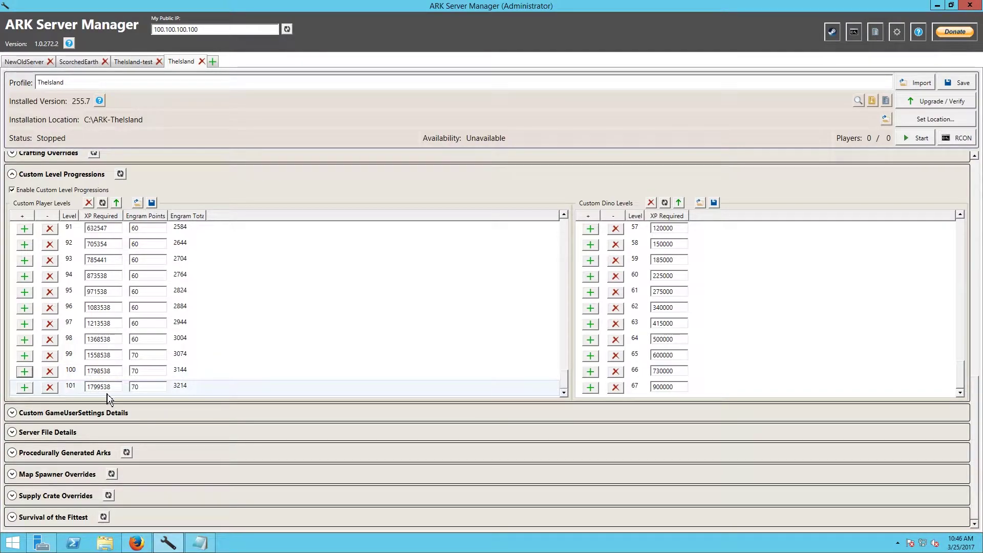
click(28, 391)
click(28, 388)
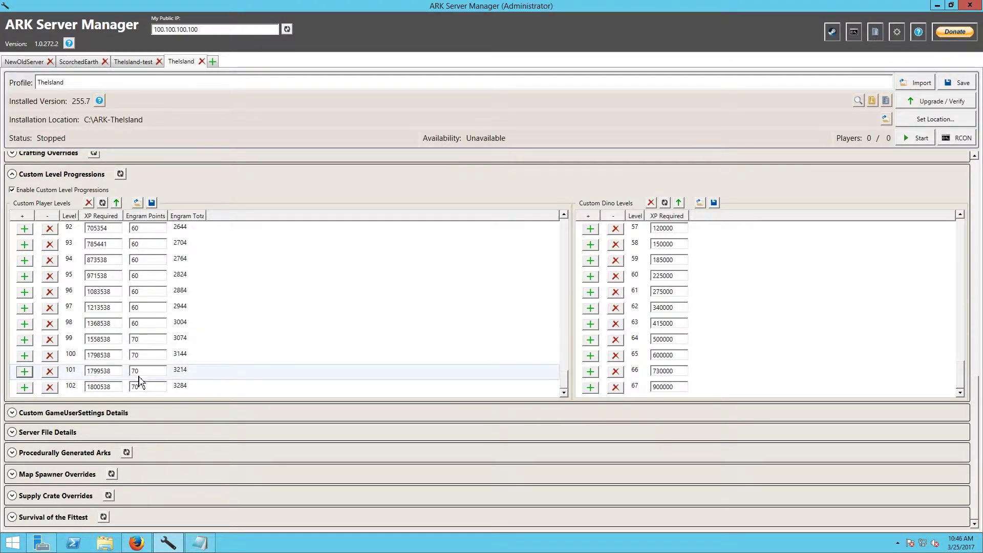
drag(113, 370, 100, 369)
click(102, 370)
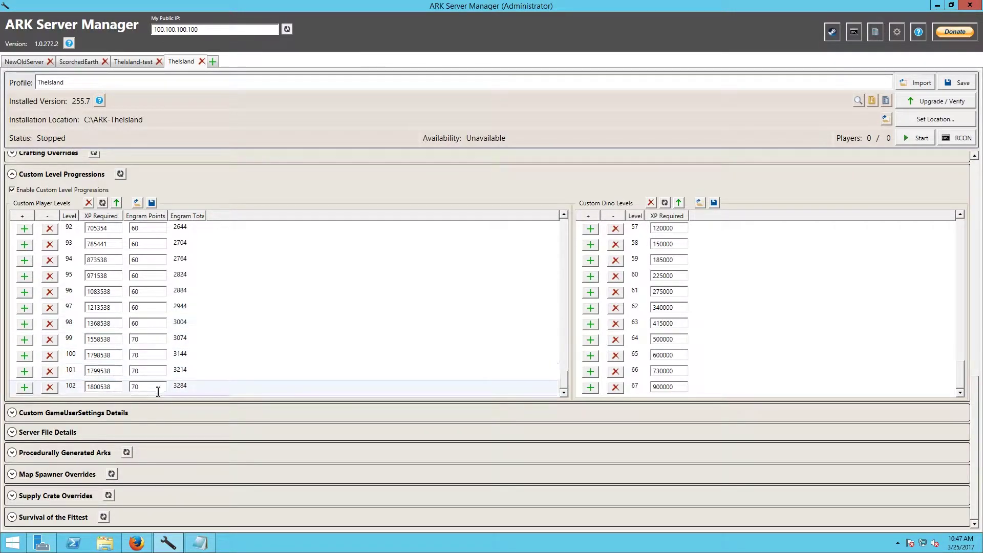
click(381, 330)
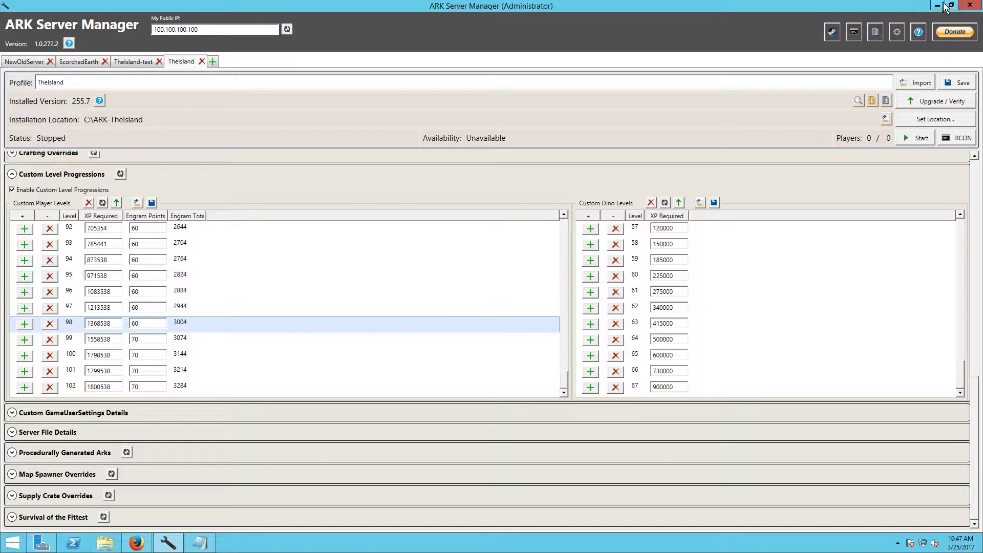
Step: View the CSV files offered for loading custom player levels, dismiss the file dialog without loading any, and minimize the server manager
click(137, 203)
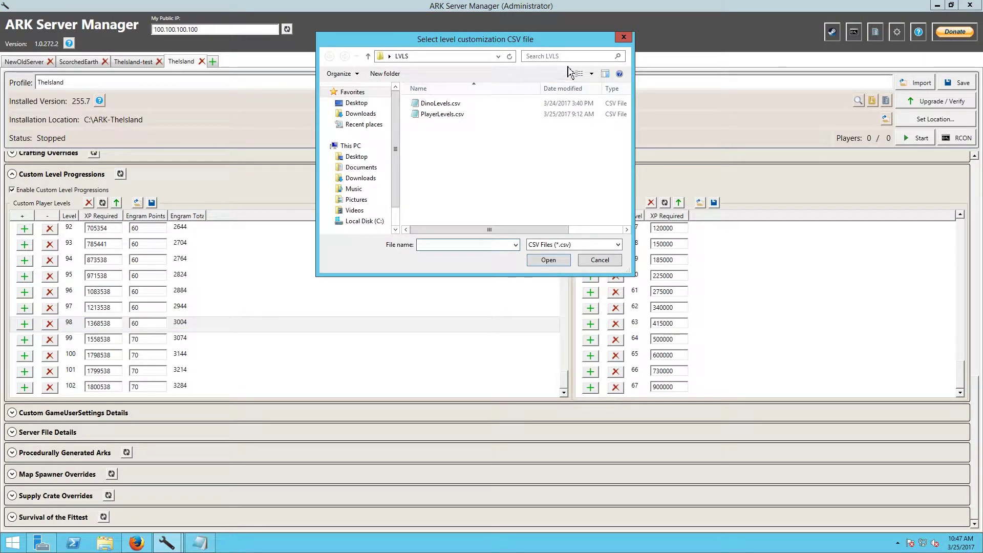
click(629, 41)
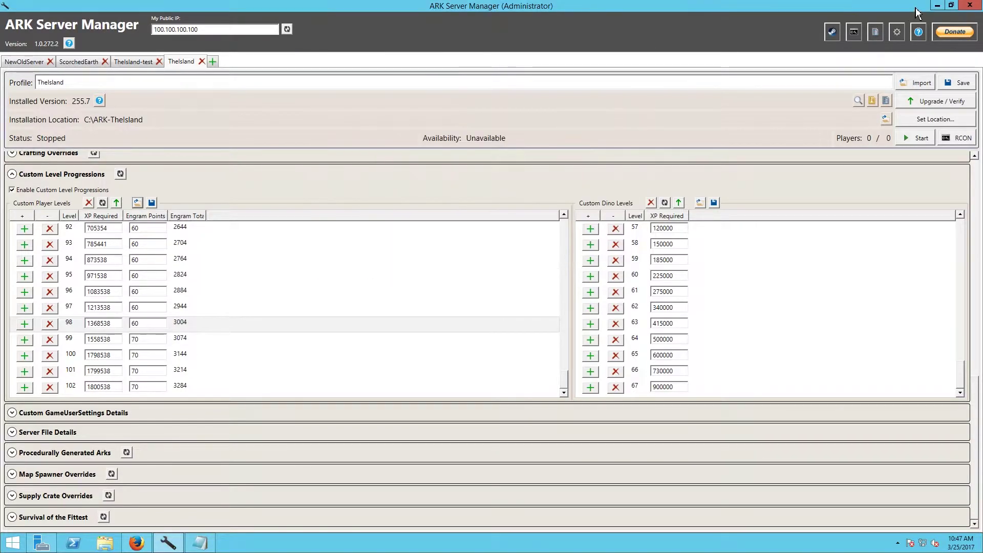
click(936, 6)
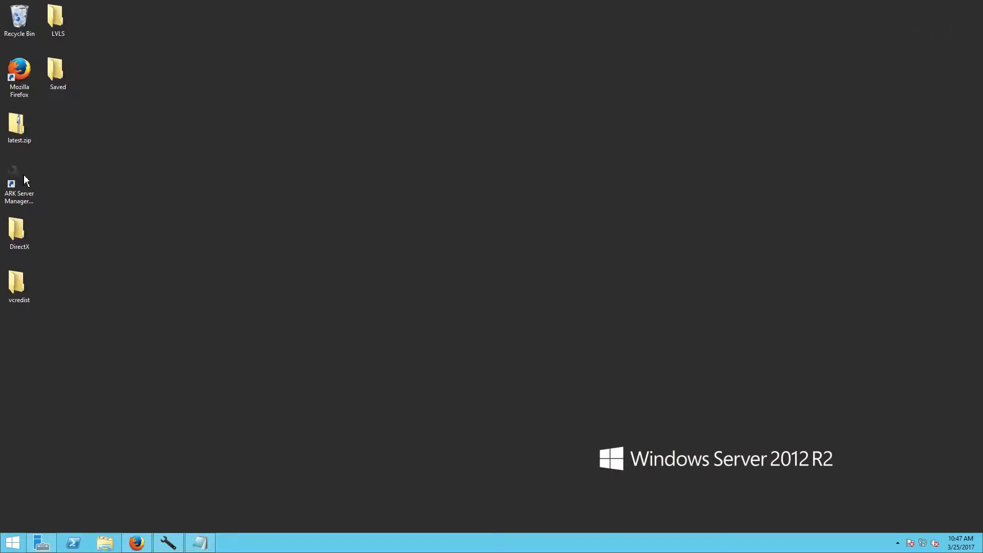
Step: Open DinoLevels.csv and PlayerLevels.csv from the desktop LVLS folder in Notepad, and move the PlayerLevels window clear of the other
double_click(57, 20)
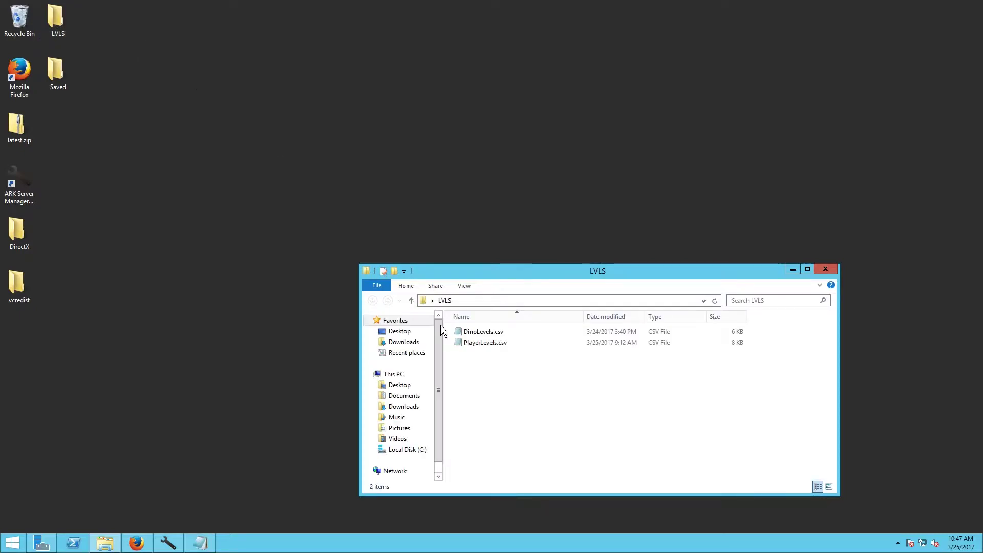
right_click(478, 331)
click(516, 352)
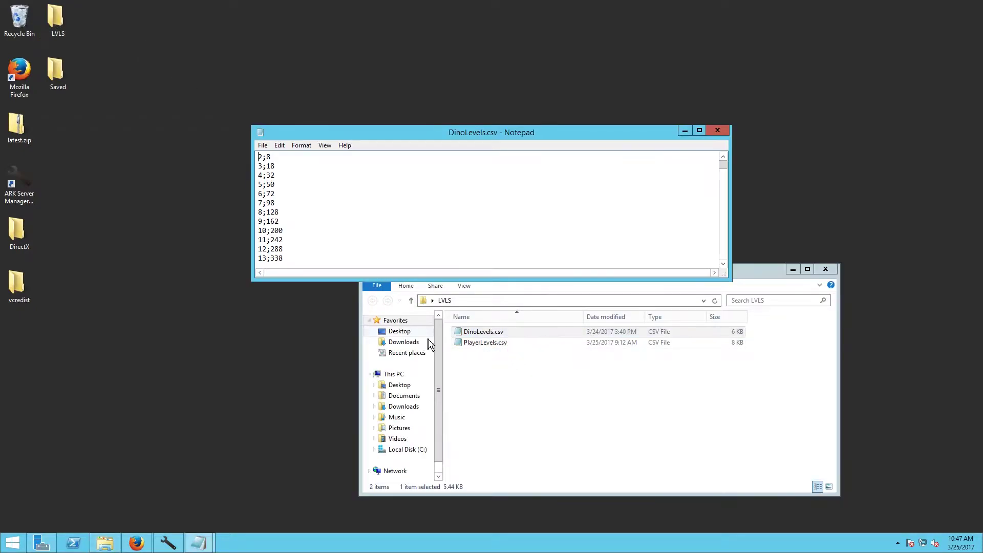
right_click(471, 345)
click(507, 364)
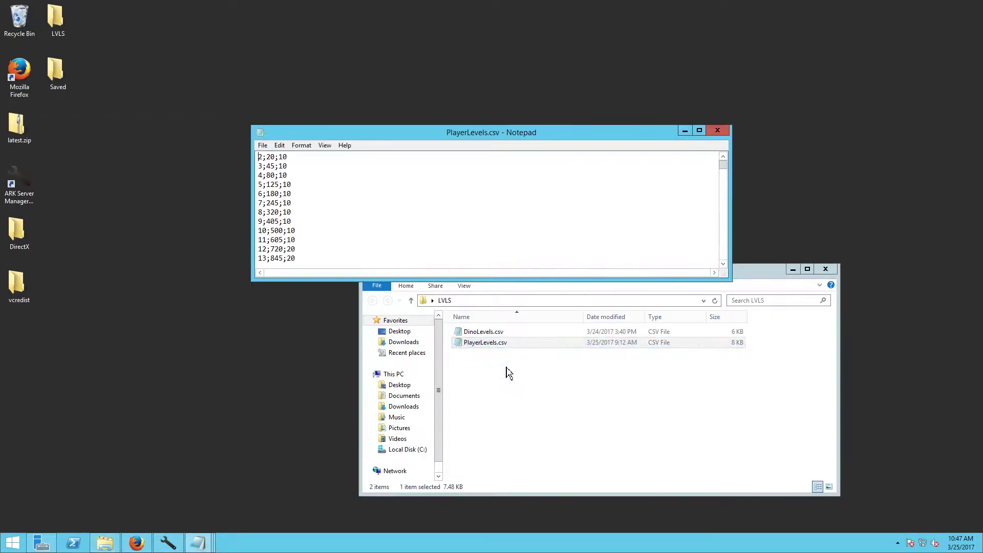
drag(526, 142, 418, 226)
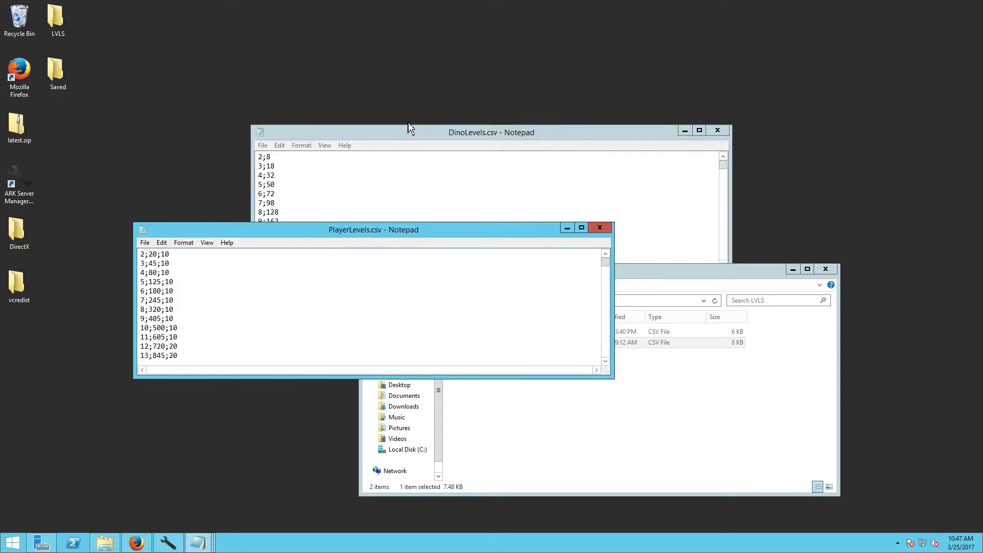
Step: Maximize DinoLevels.csv, examine its level and XP entries from the first line to the last and back, and minimize it
drag(409, 132, 379, 1)
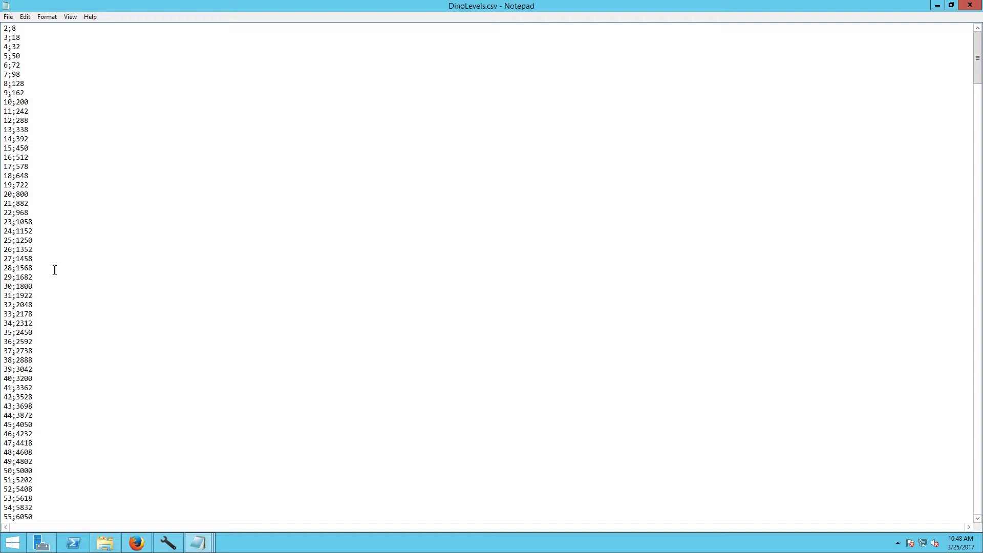
scroll(159, 262, down, 20)
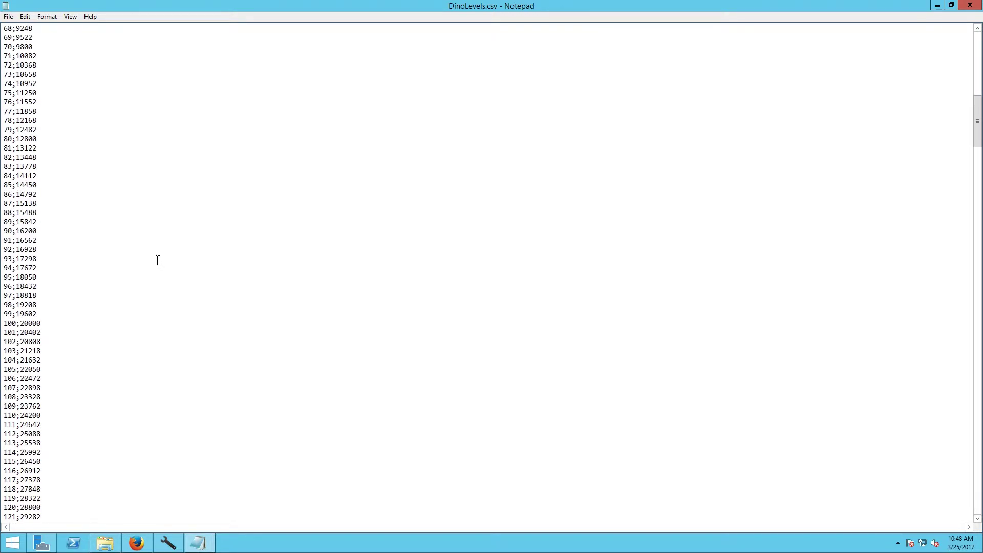
scroll(157, 260, down, 20)
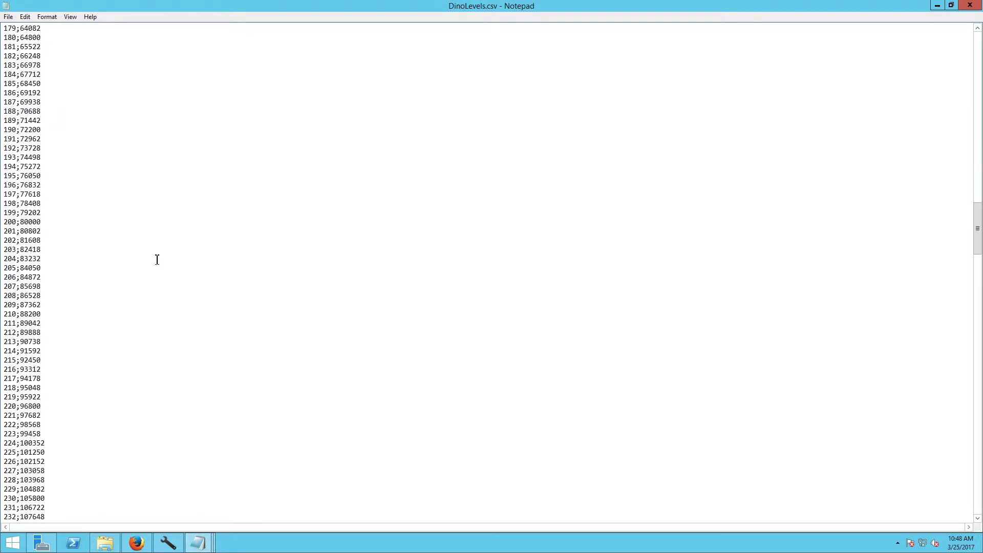
scroll(157, 258, down, 20)
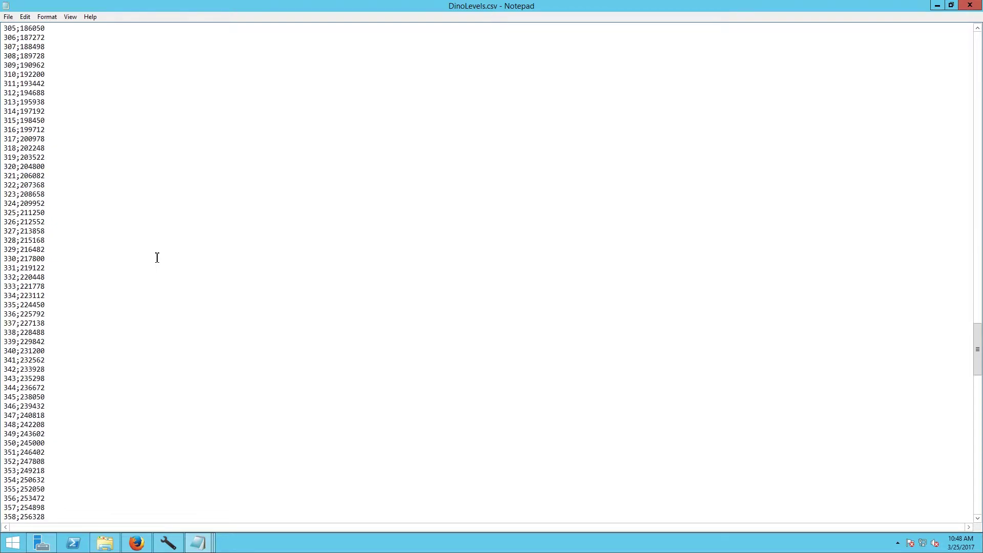
scroll(157, 257, down, 20)
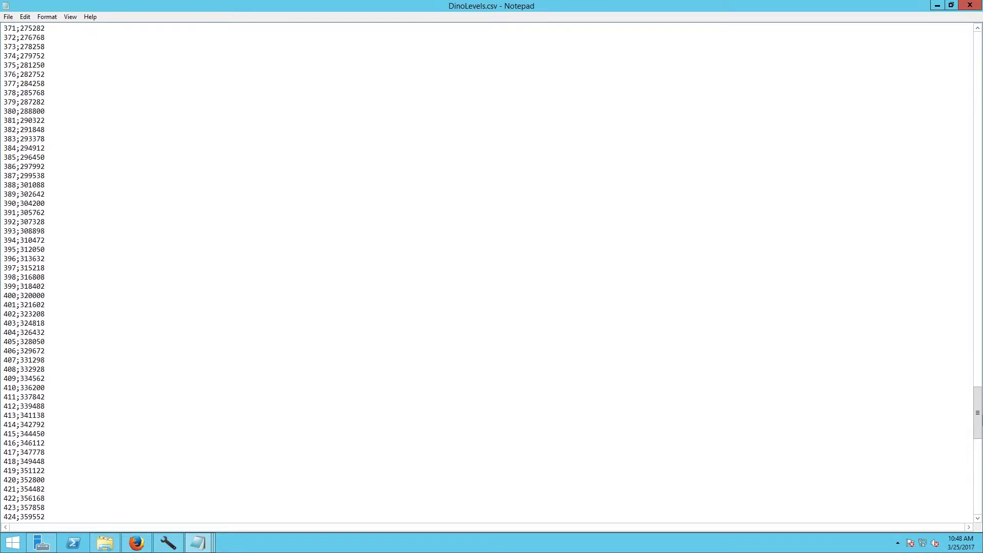
scroll(557, 243, down, 20)
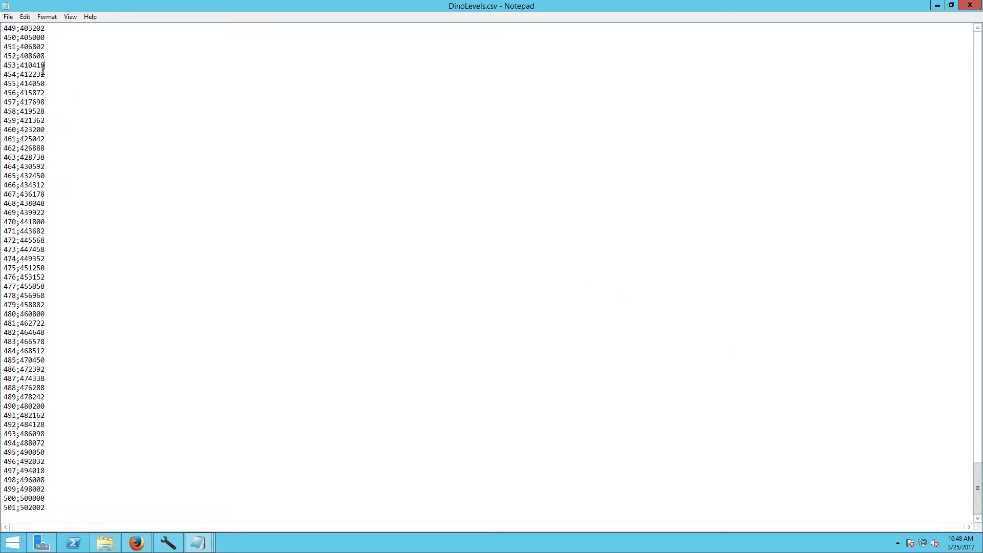
drag(5, 67, 45, 66)
drag(15, 360, 19, 360)
scroll(204, 356, up, 20)
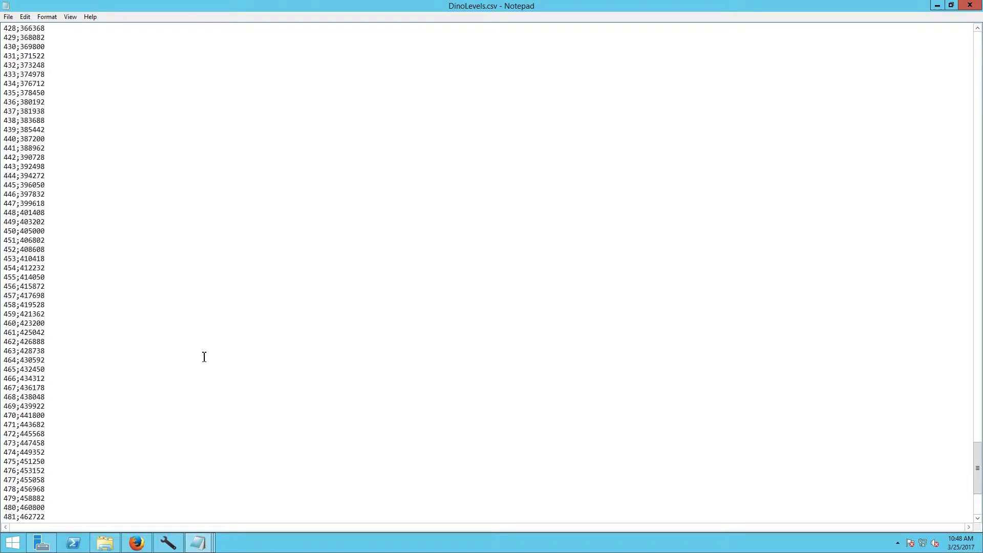
scroll(203, 357, up, 20)
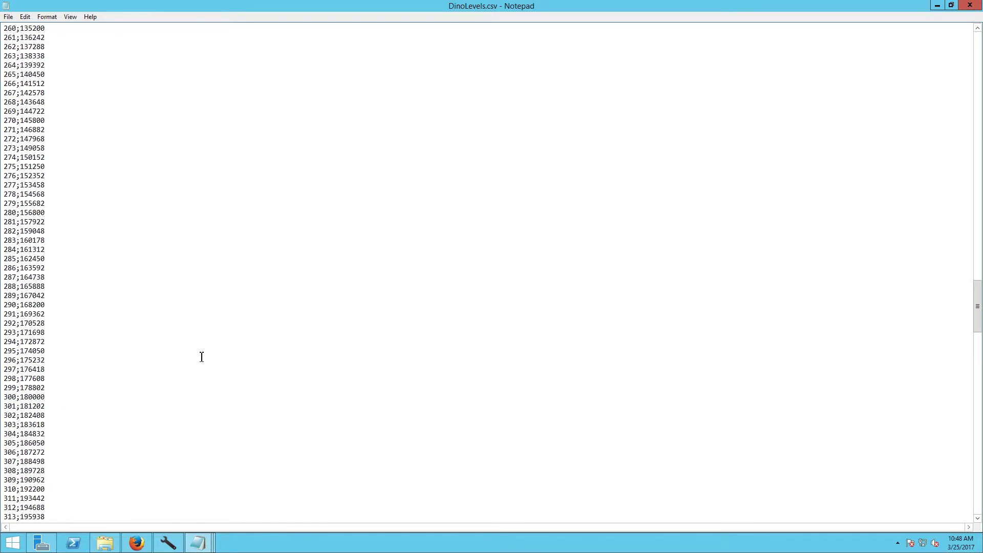
scroll(201, 357, up, 20)
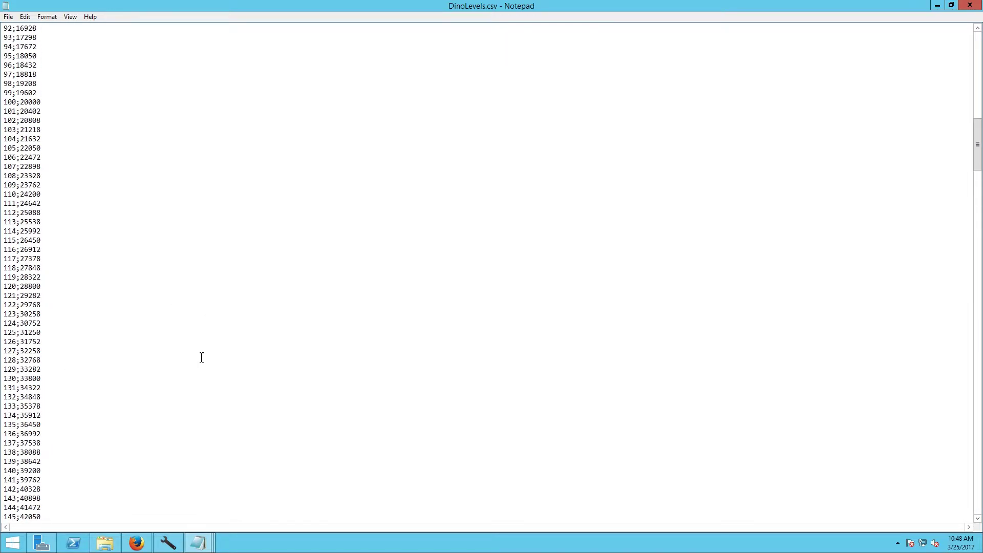
scroll(201, 357, up, 15)
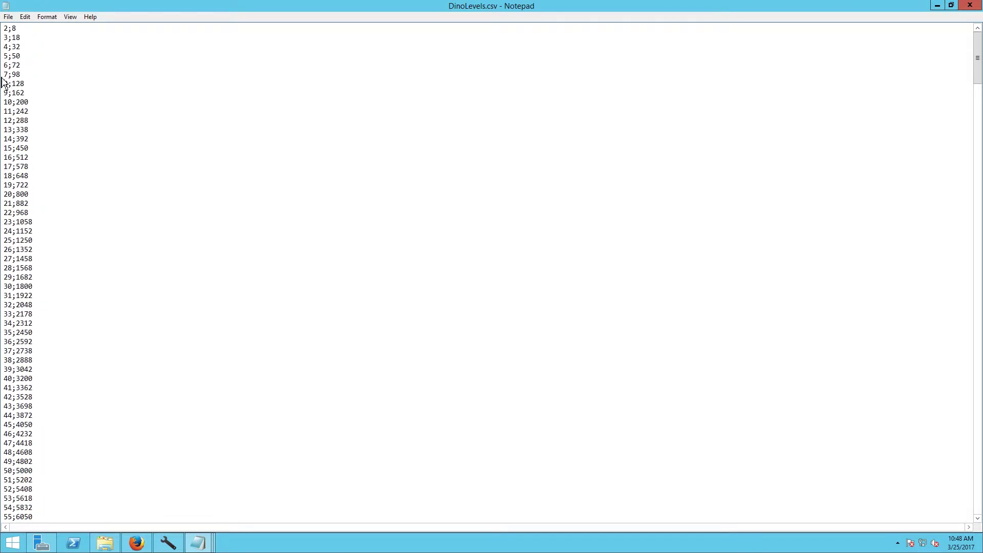
click(938, 6)
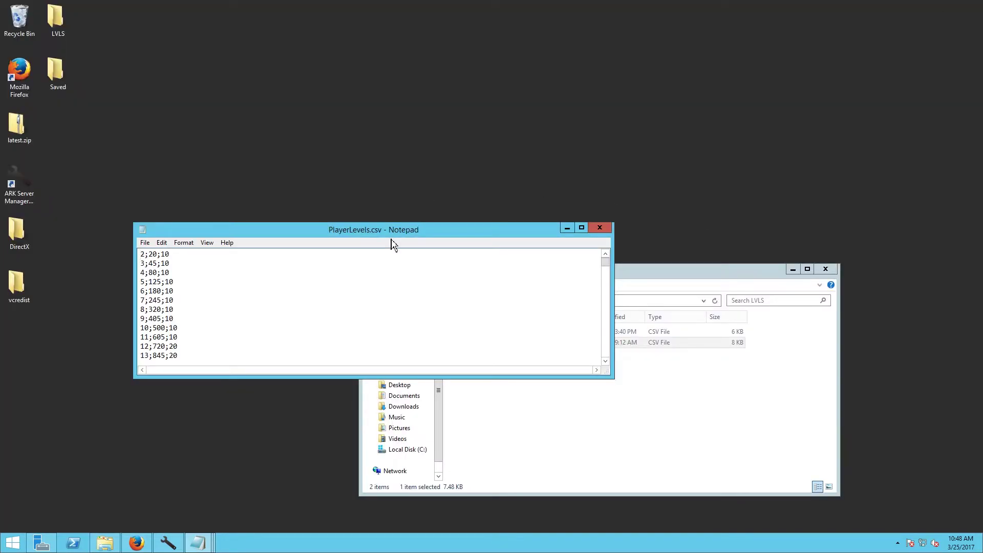
Step: Maximize PlayerLevels.csv and examine the engram points given as the third value of each level's line
drag(394, 233, 449, 4)
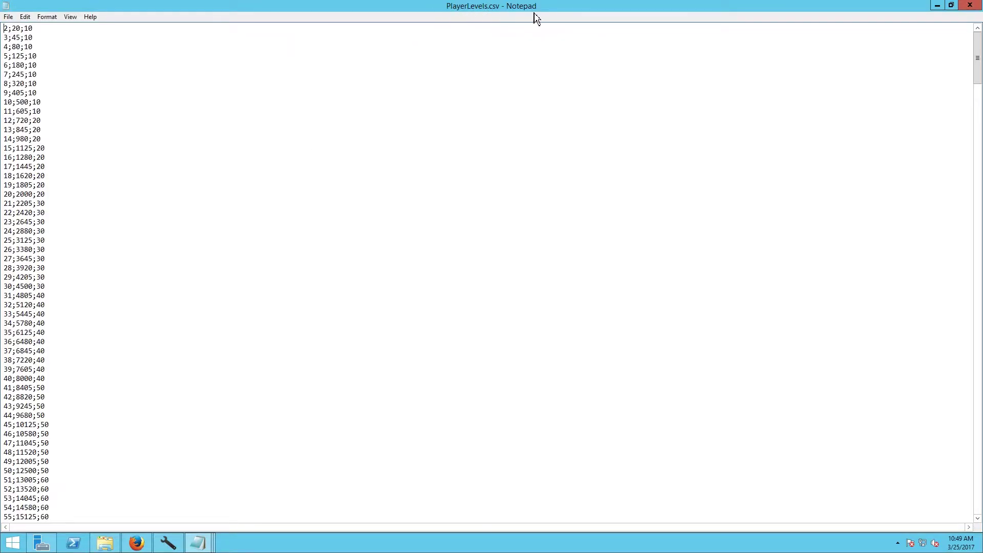
double_click(27, 29)
double_click(29, 38)
scroll(14, 139, down, 2)
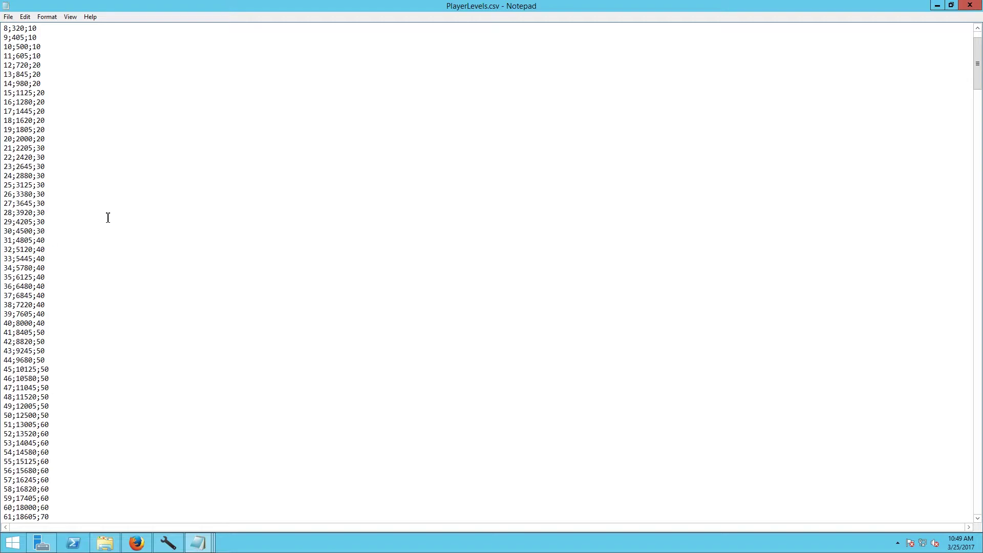
scroll(105, 225, down, 20)
scroll(101, 227, up, 7)
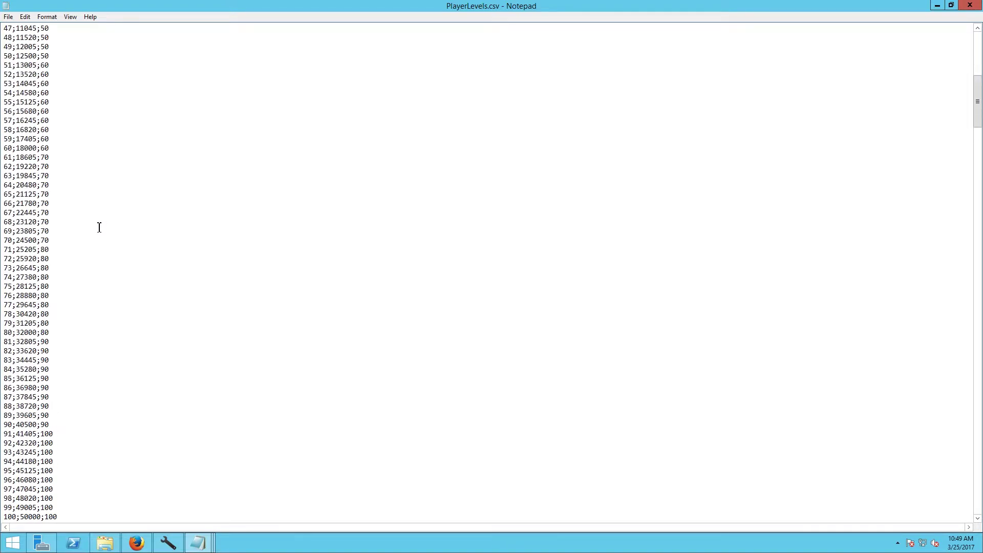
scroll(100, 228, up, 15)
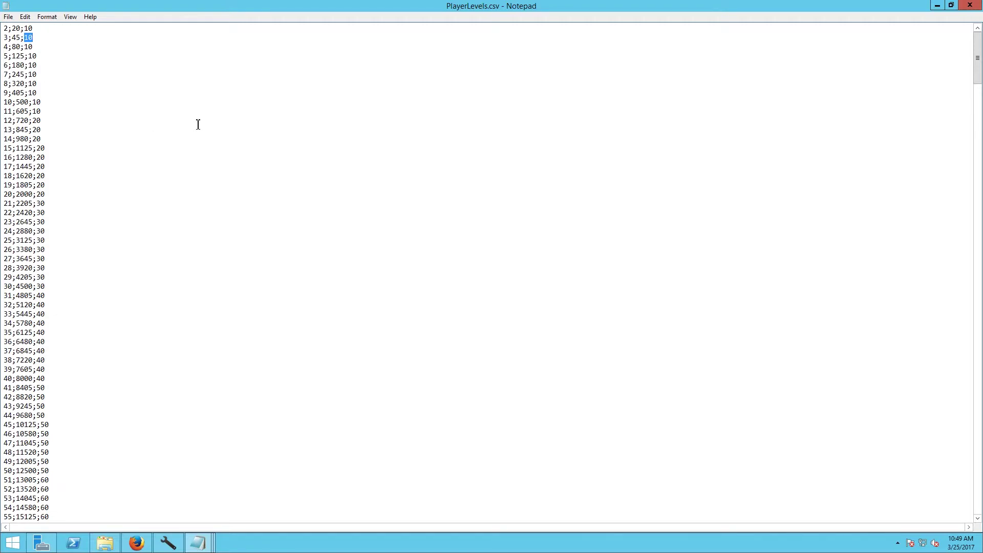
Step: Examine the level, XP and engram entries in PlayerLevels.csv down to the last line and back up to the middle
scroll(215, 205, down, 15)
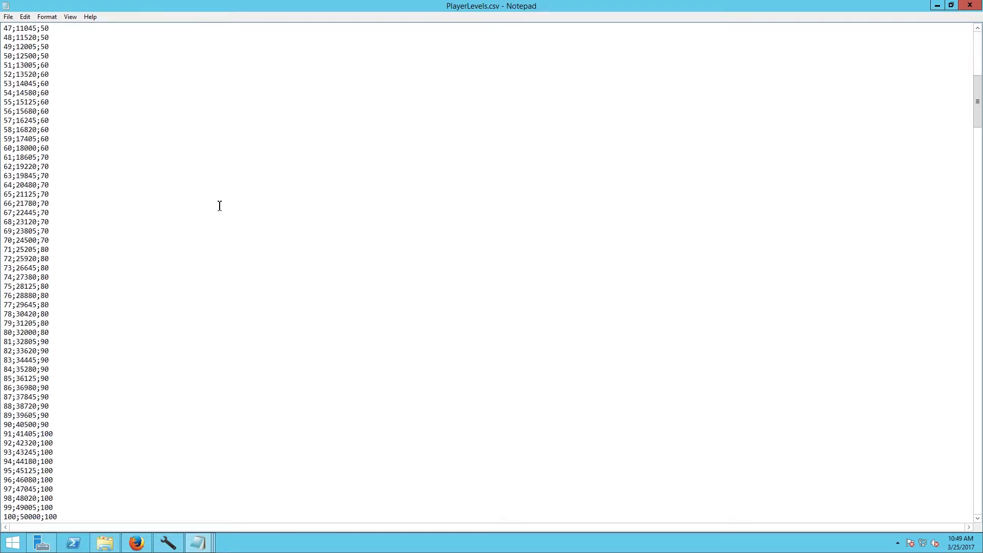
scroll(295, 183, down, 20)
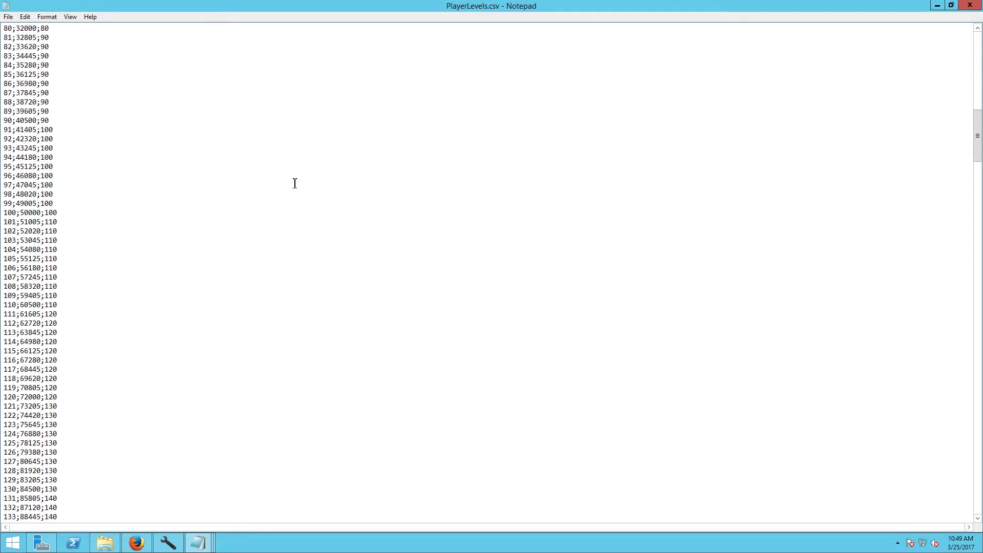
scroll(296, 188, down, 6)
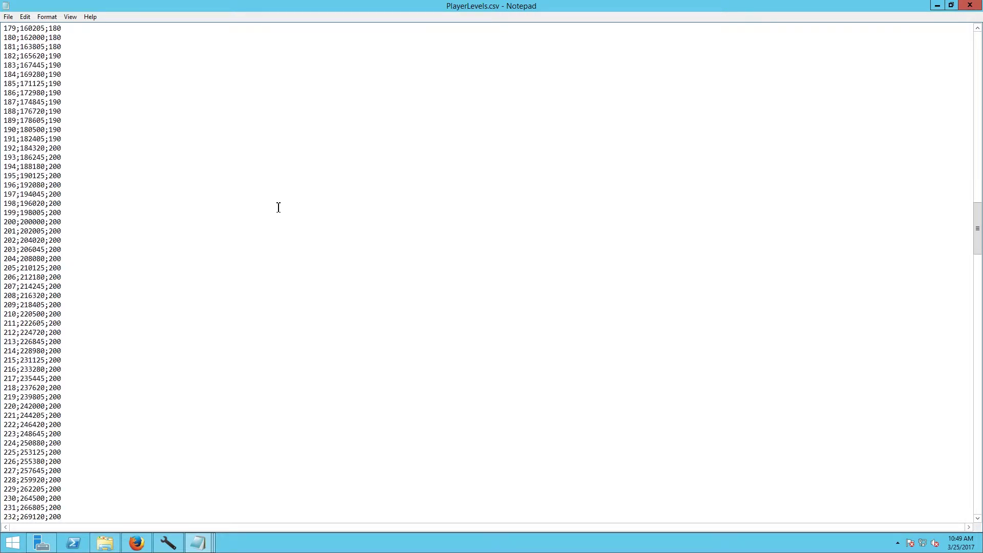
scroll(199, 177, down, 20)
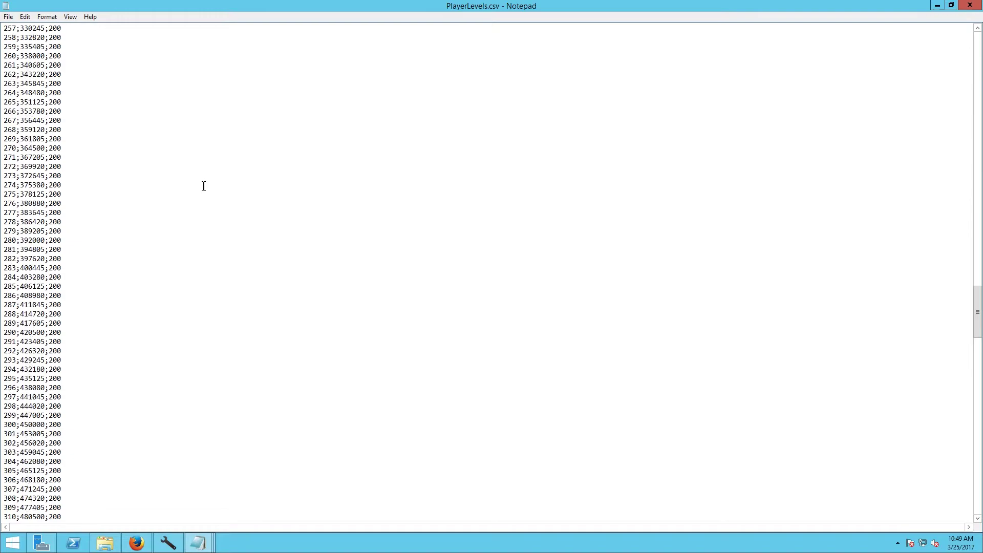
scroll(206, 176, down, 20)
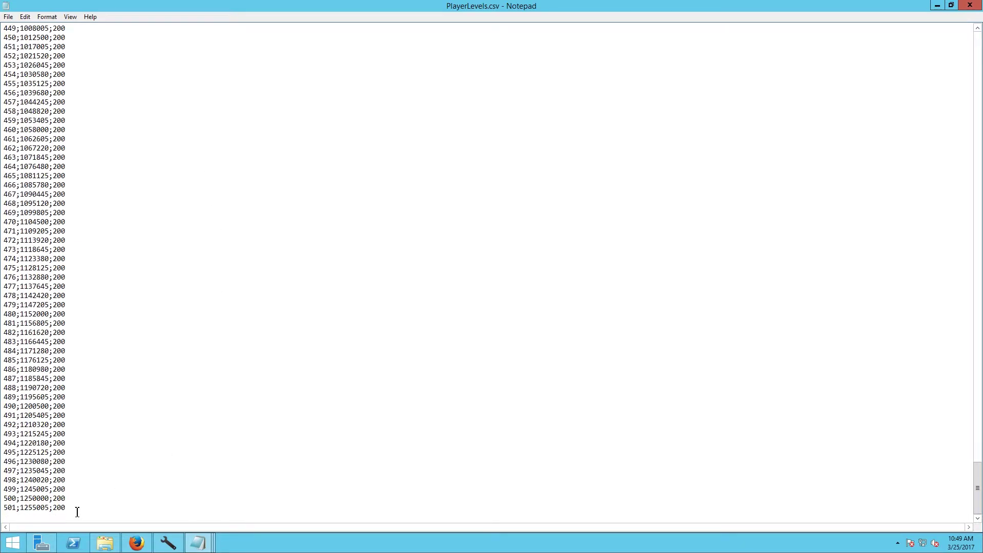
drag(77, 512, 5, 6)
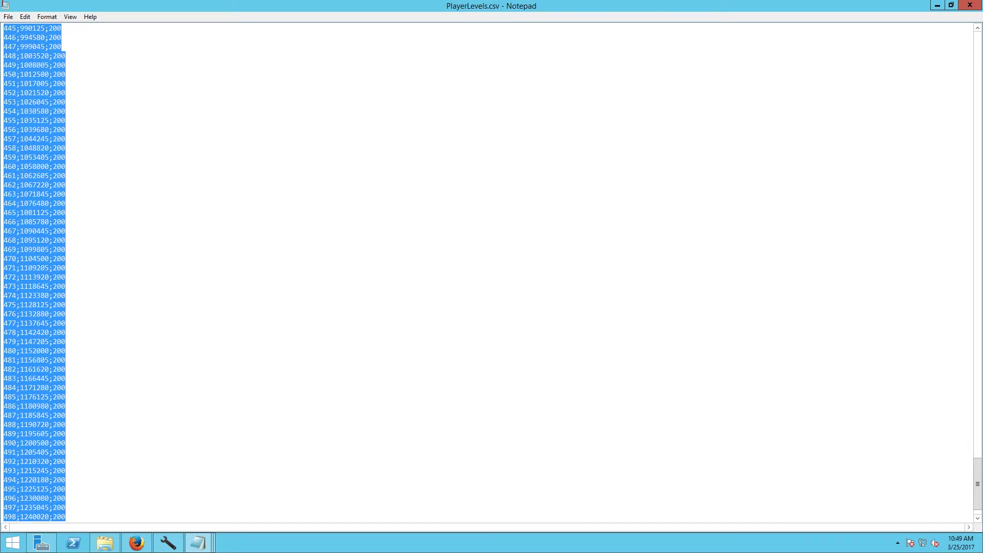
scroll(182, 246, up, 15)
click(241, 327)
scroll(241, 336, up, 20)
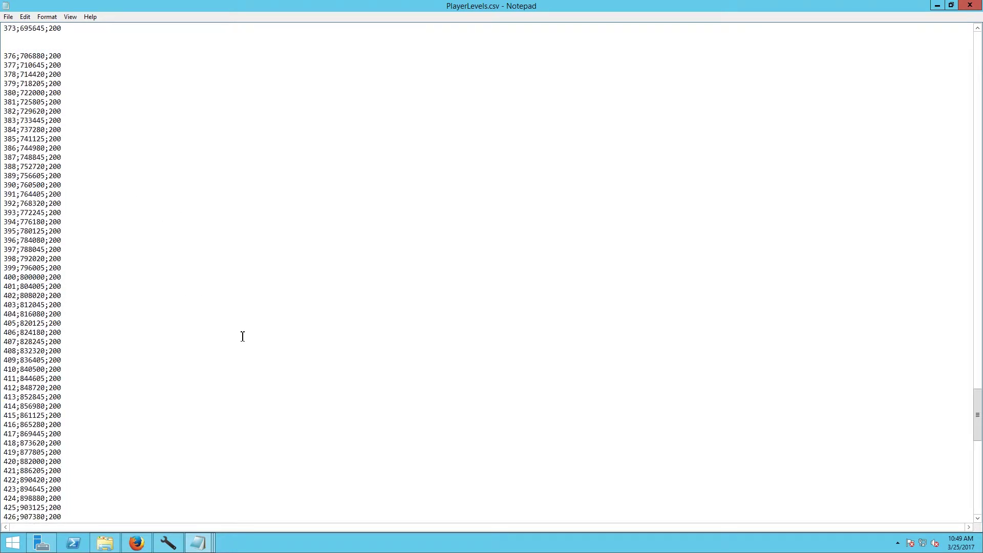
scroll(238, 344, up, 20)
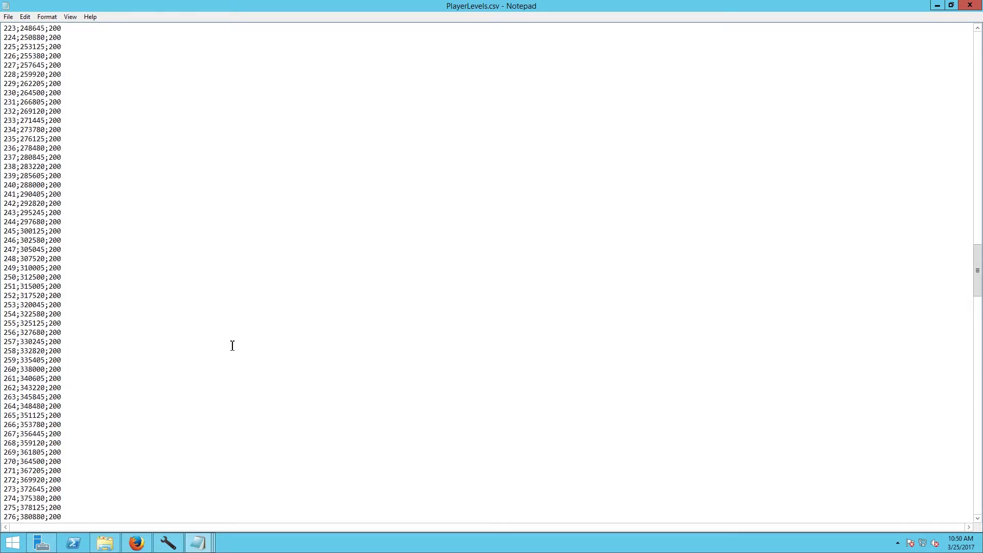
Step: Return to the end of PlayerLevels.csv and examine the XP value on the level 501 line
drag(977, 250, 978, 487)
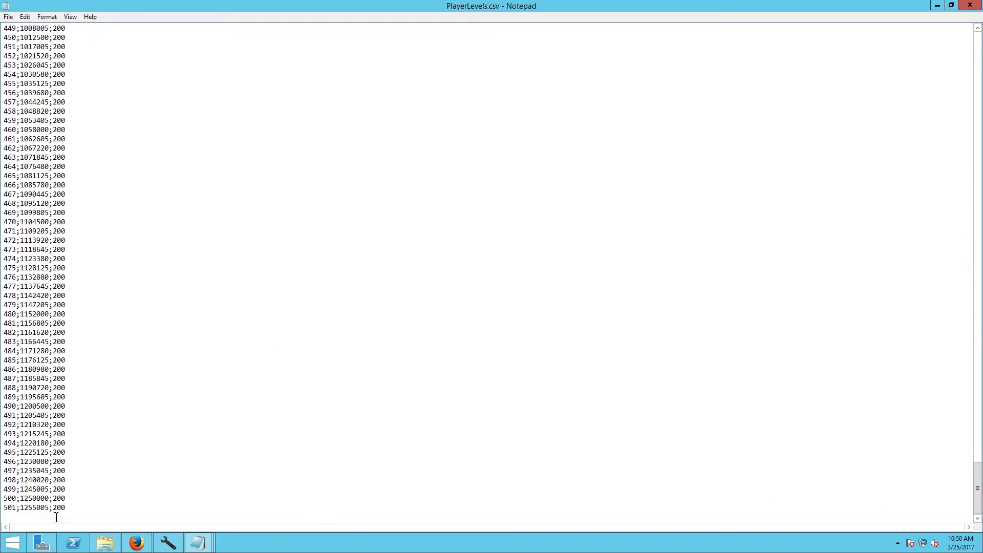
drag(30, 509, 48, 510)
click(277, 450)
scroll(557, 197, up, 5)
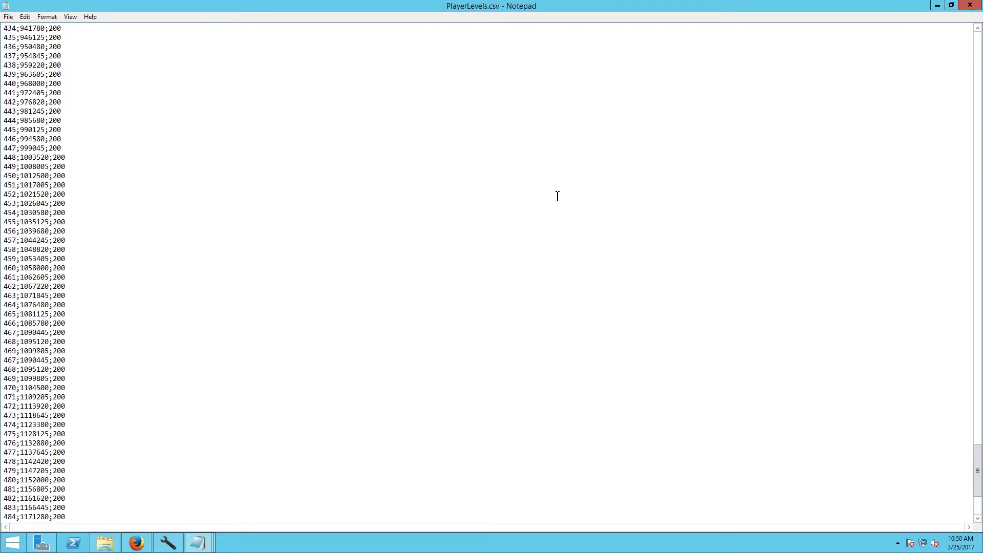
scroll(557, 196, up, 2)
Step: Close PlayerLevels.csv, the LVLS folder window, Game.ini and DinoLevels.csv
click(969, 6)
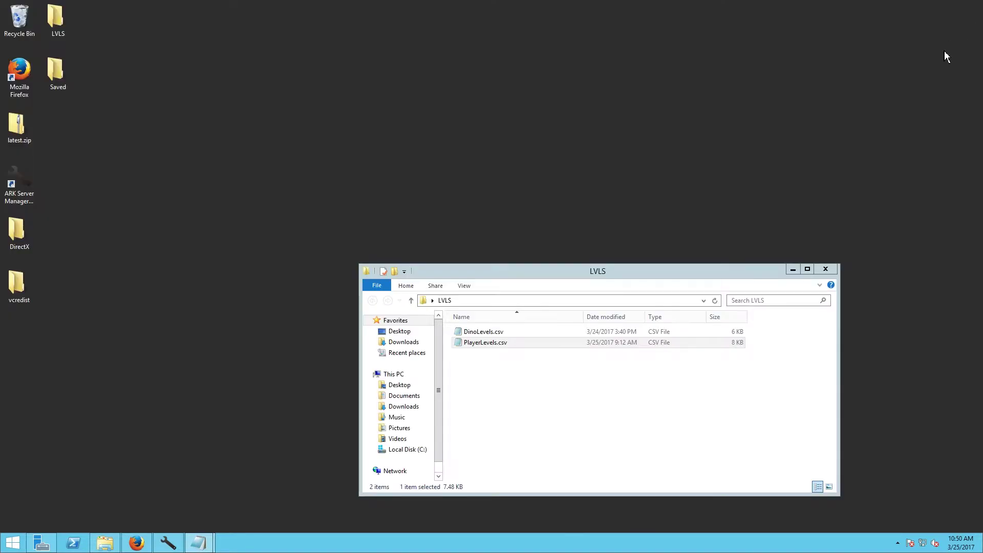
click(831, 266)
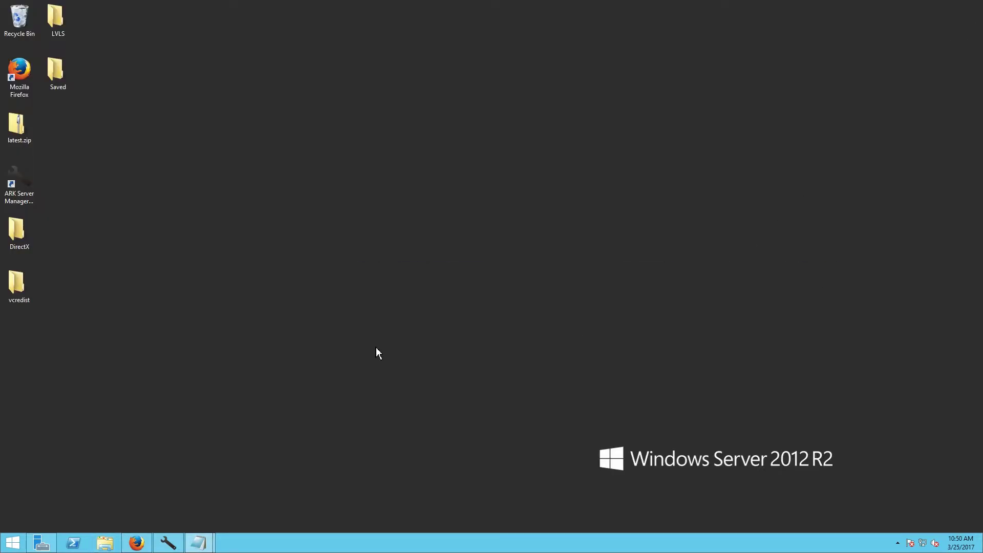
mouse_move(195, 550)
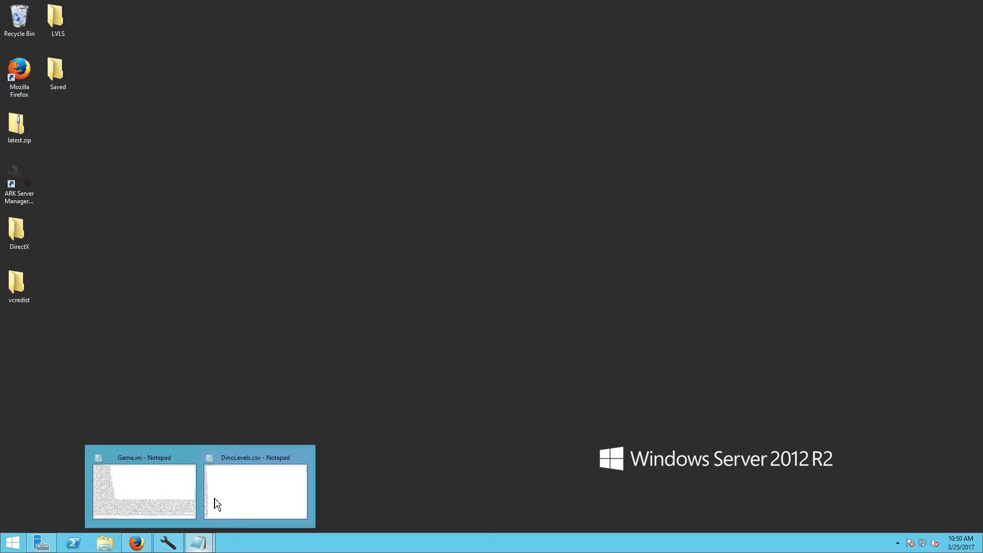
click(192, 456)
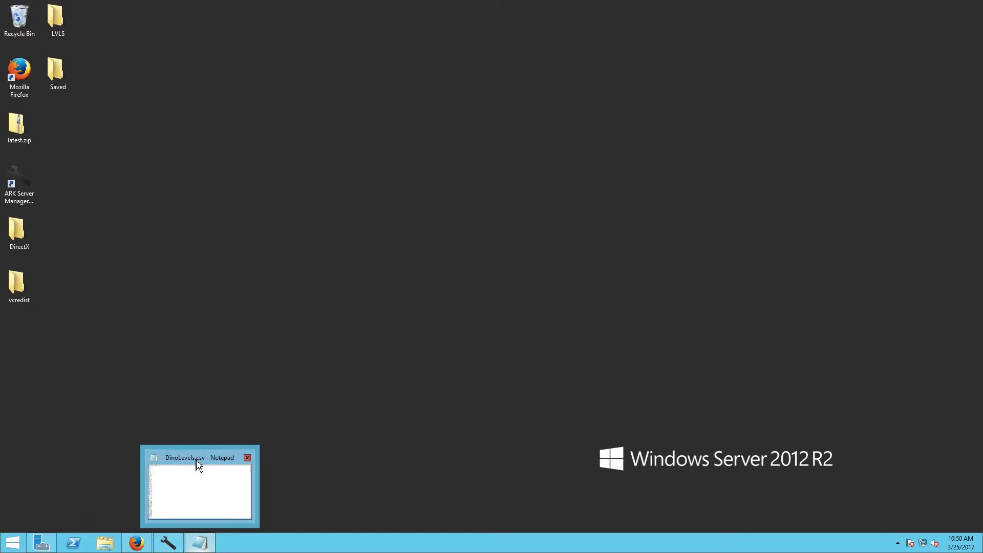
click(247, 457)
Step: Switch to ARK Server Manager, import PlayerLevels.csv into the Custom Player Levels, and review the list down to its last level
click(169, 544)
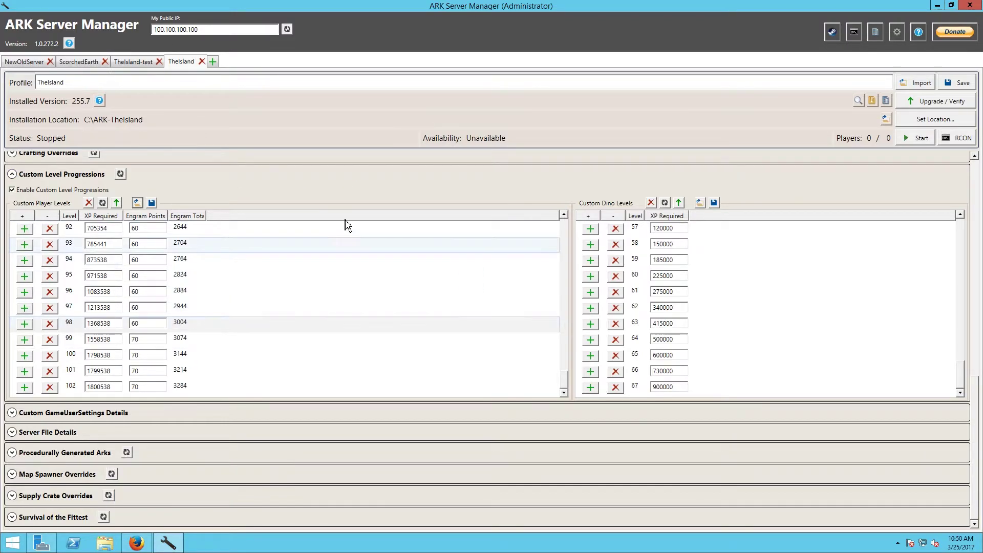
click(138, 203)
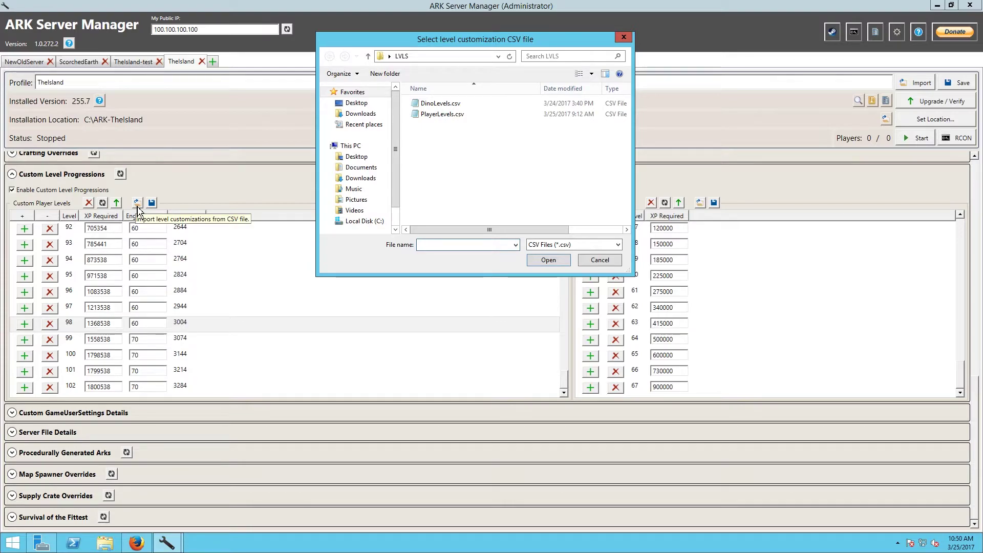
click(459, 114)
click(548, 259)
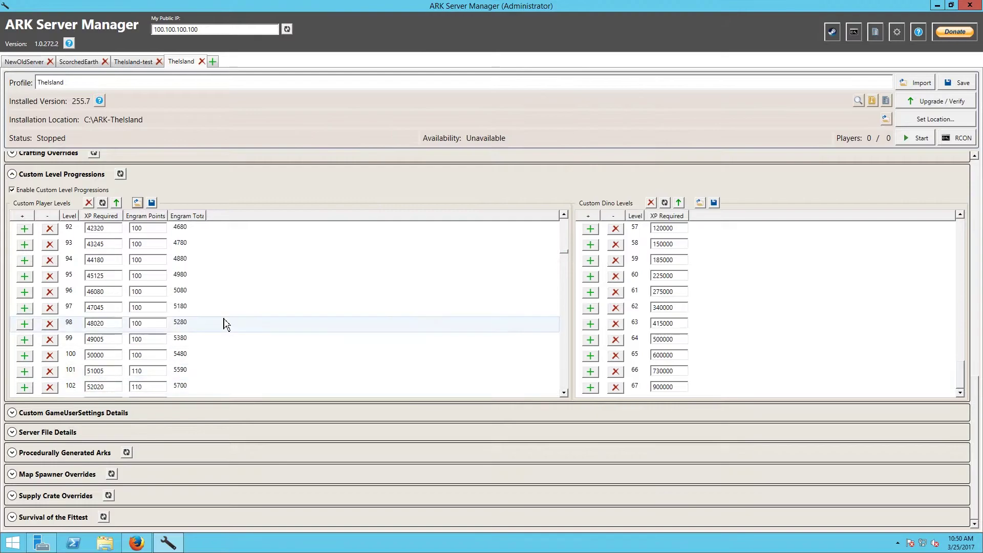
click(565, 250)
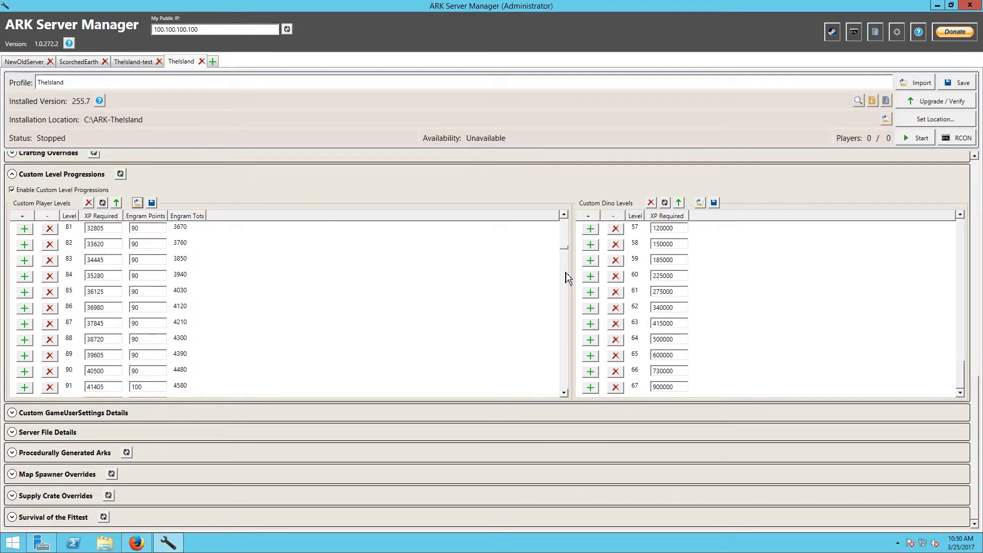
drag(569, 254, 567, 396)
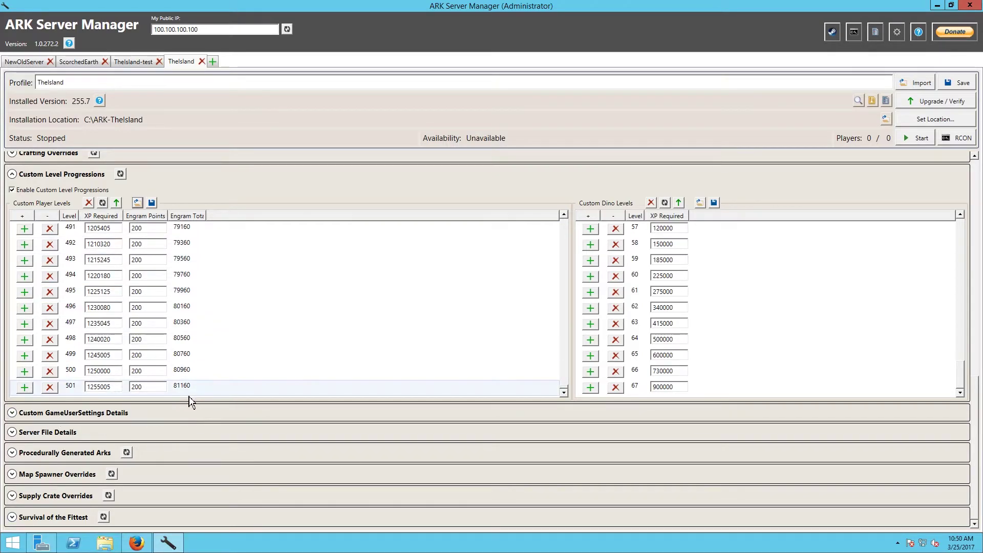
Step: Import DinoLevels.csv into the Custom Dino Levels and review the list down to its last level
click(700, 202)
double_click(441, 114)
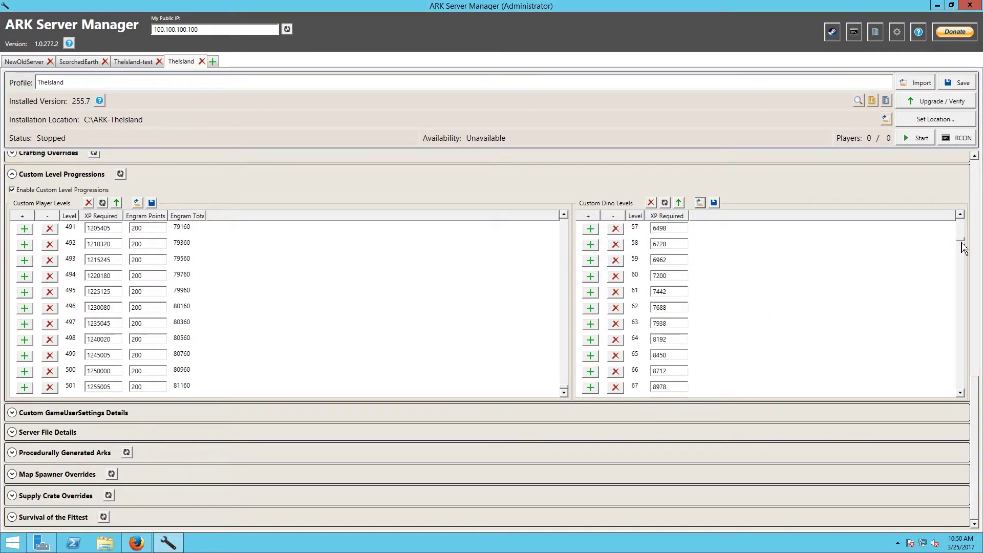
drag(964, 248, 968, 436)
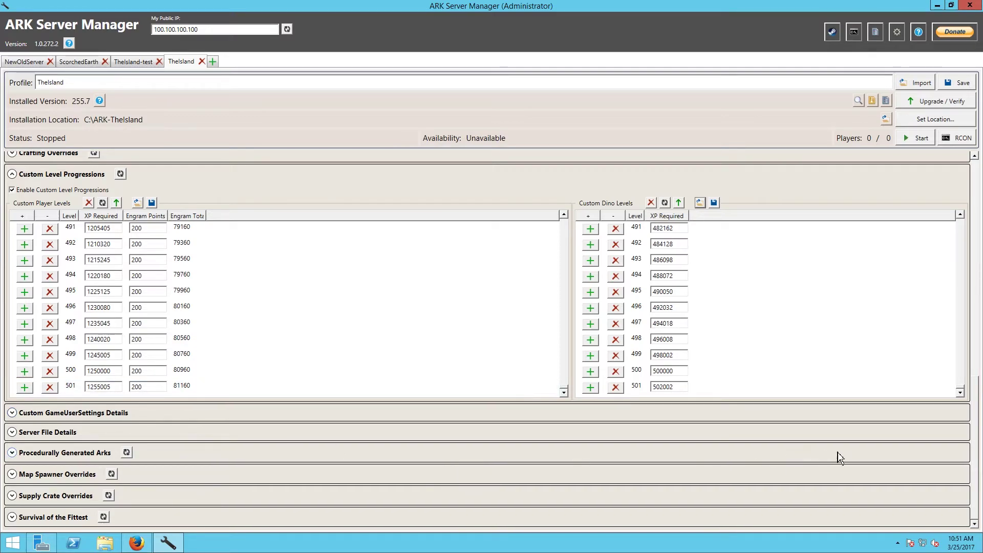
Step: Check the player Max XP setting, and update the player and dino Max XP to their last custom levels' values, 1255005 and 502002
drag(976, 447, 977, 261)
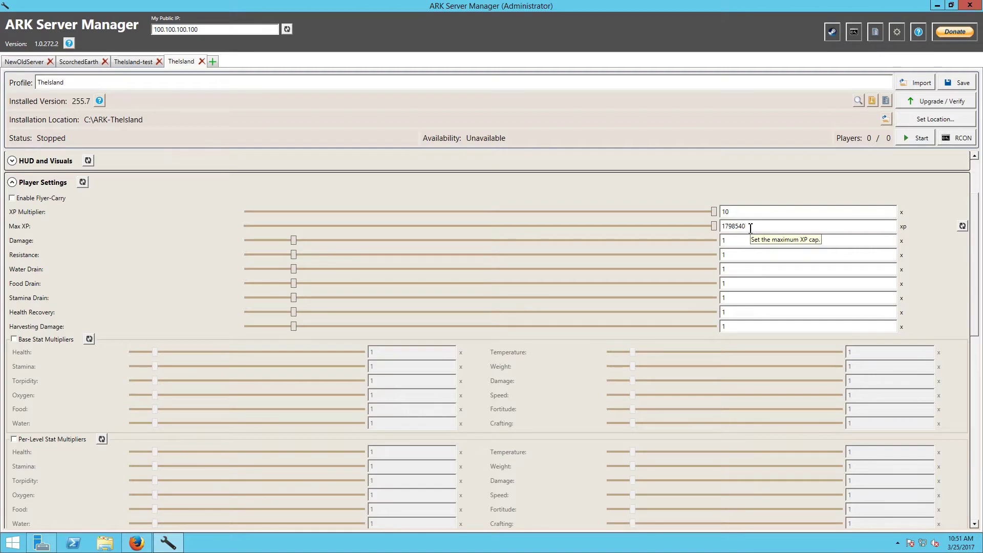
drag(978, 224, 979, 410)
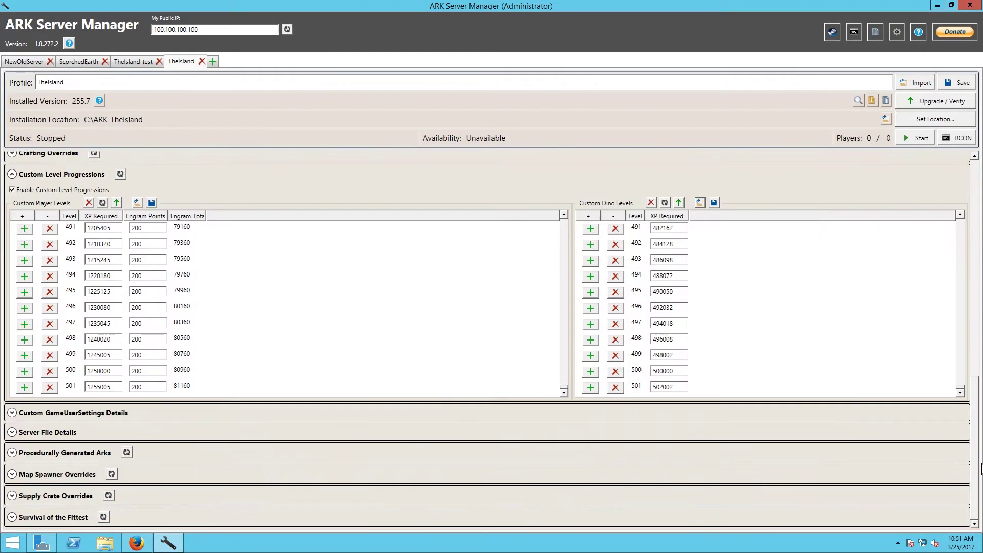
click(117, 205)
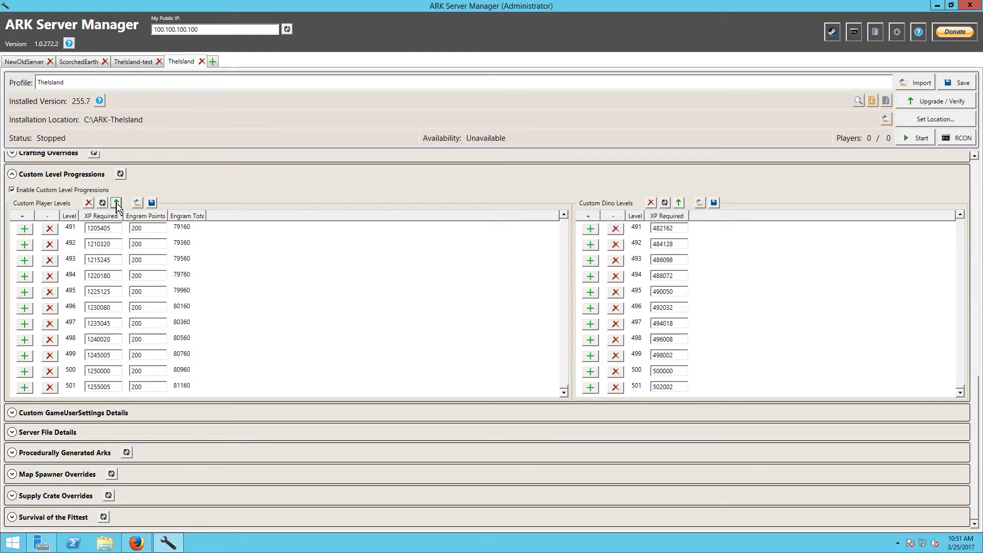
click(680, 204)
Step: Check Max XP in Player Settings and Dino Settings, and compare both with the XP required for level 501 in the custom level lists
drag(979, 412, 979, 205)
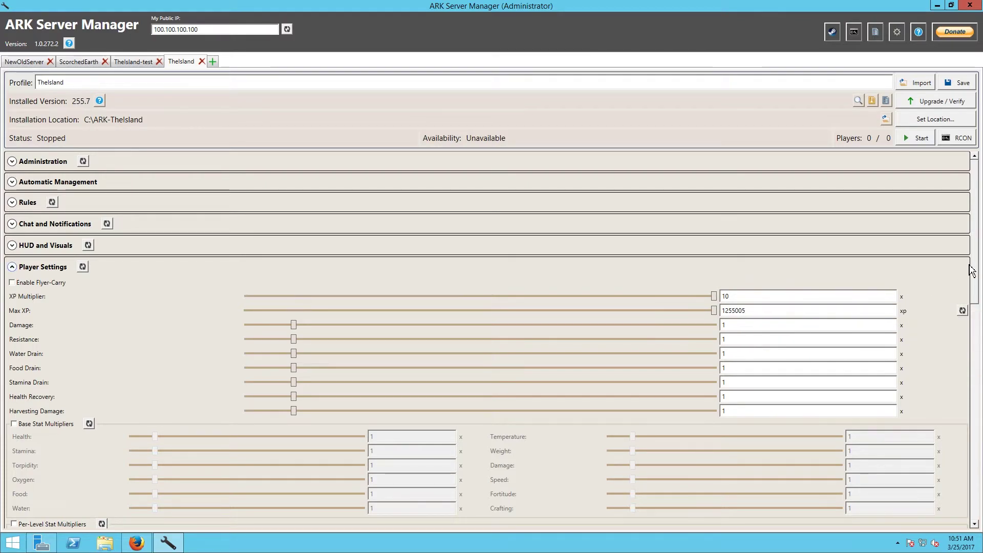
drag(979, 286, 307, 432)
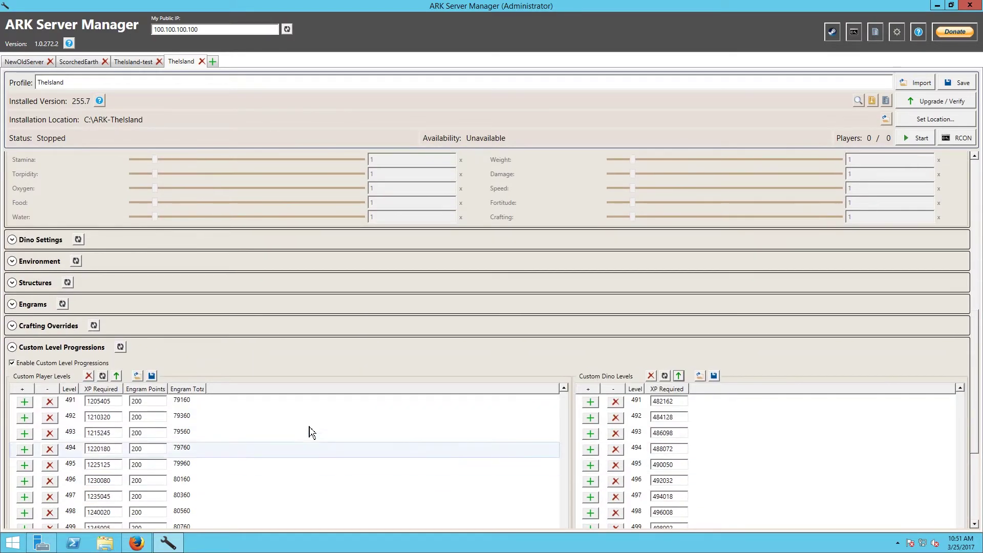
click(11, 240)
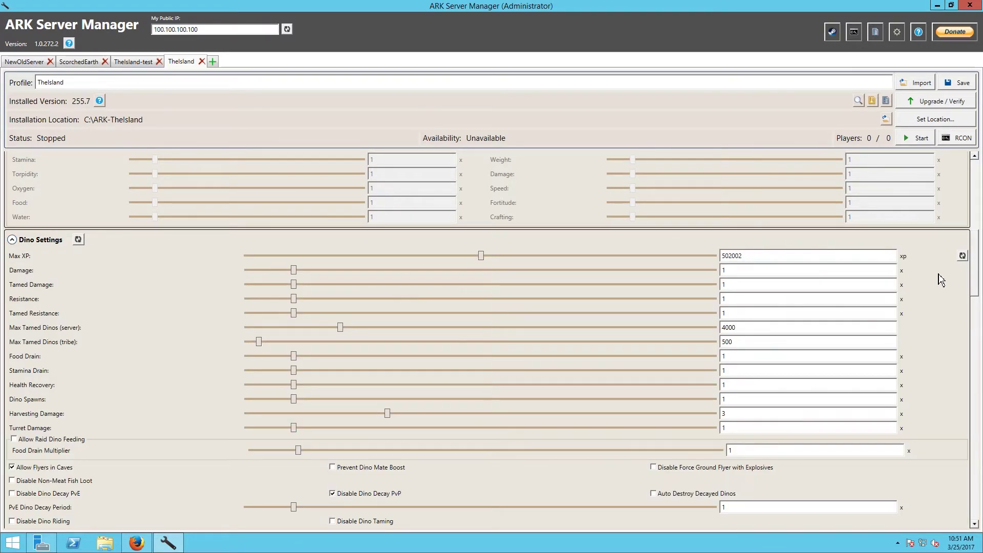
drag(977, 281, 977, 494)
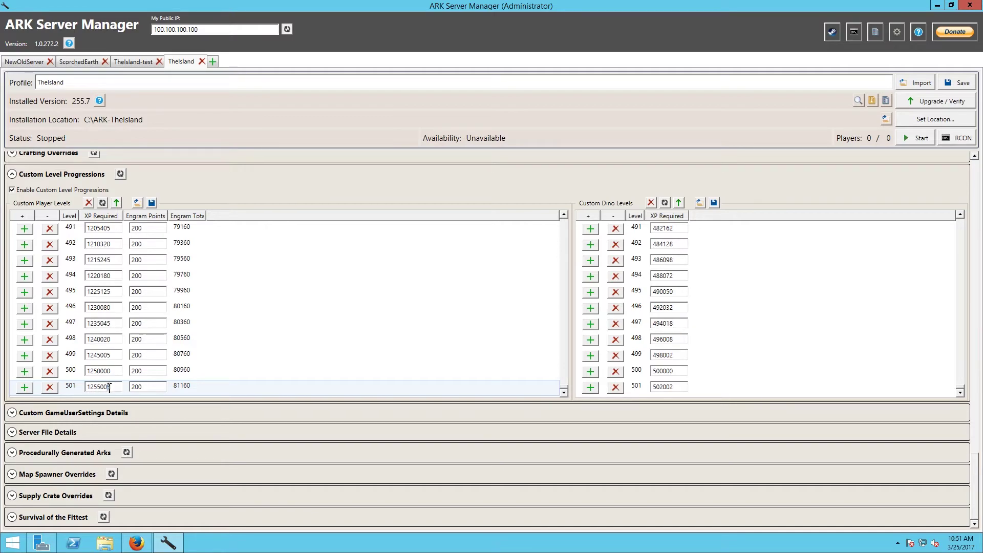
drag(107, 388, 124, 395)
click(673, 387)
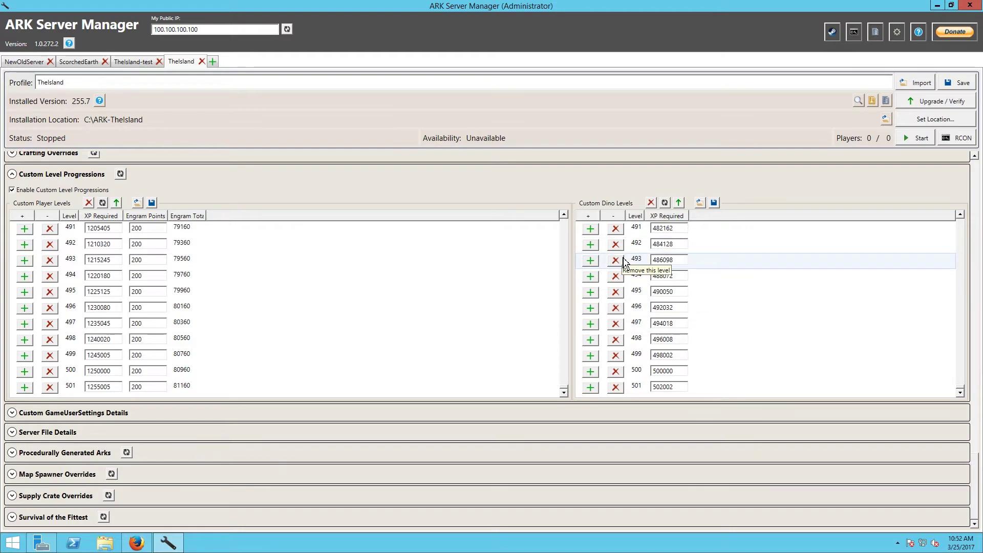
Step: Save the TheIsland profile, and collapse and reopen the Custom Level Progressions section
click(958, 82)
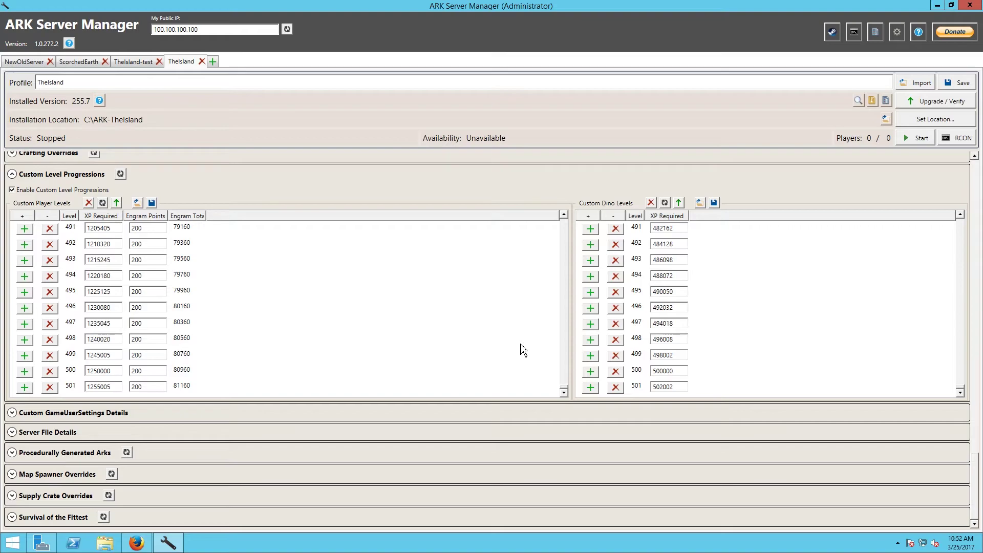
click(404, 179)
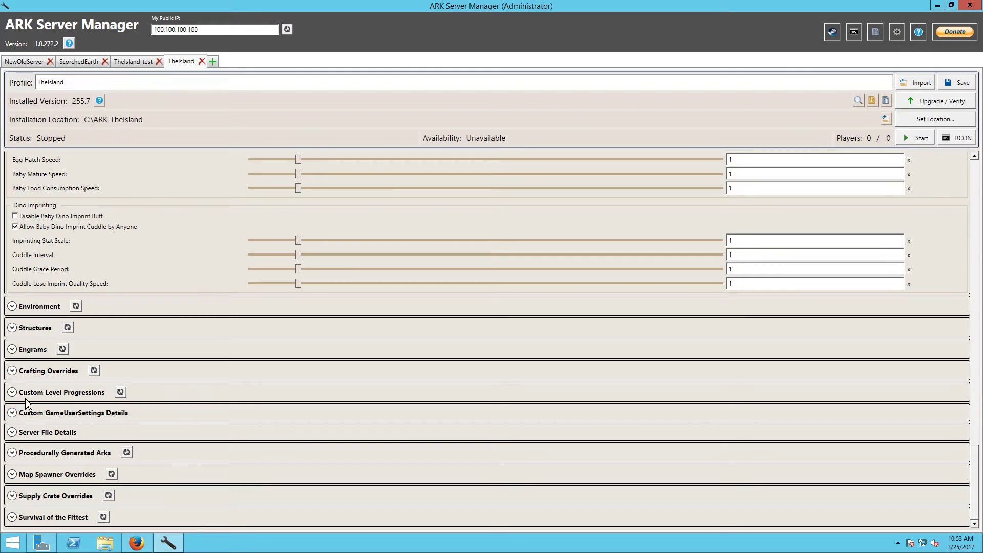
click(12, 392)
scroll(613, 308, down, 4)
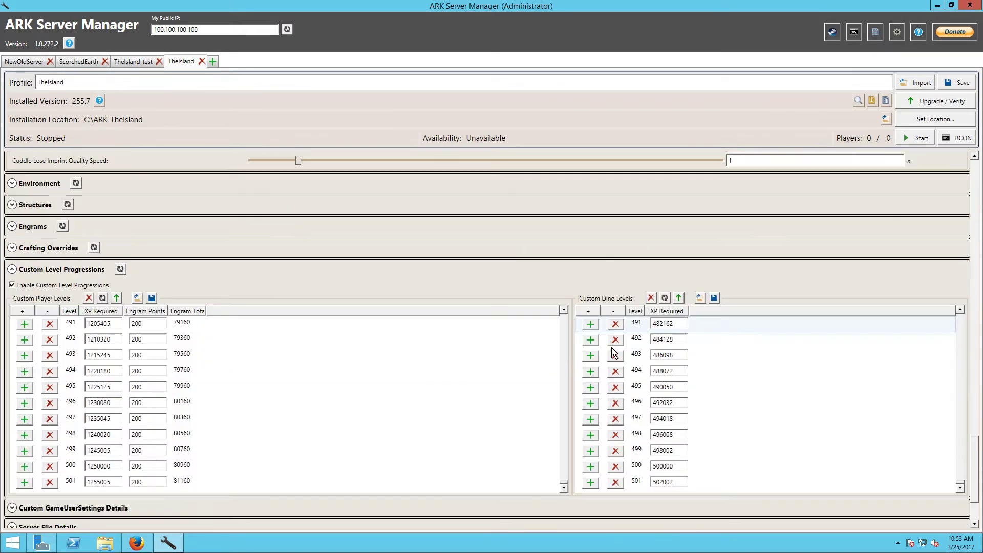
Step: Switch to File Explorer and open the WindowsServer config folder under C:\ARK-TheIsland\ShooterGame\Saved\Config
click(940, 5)
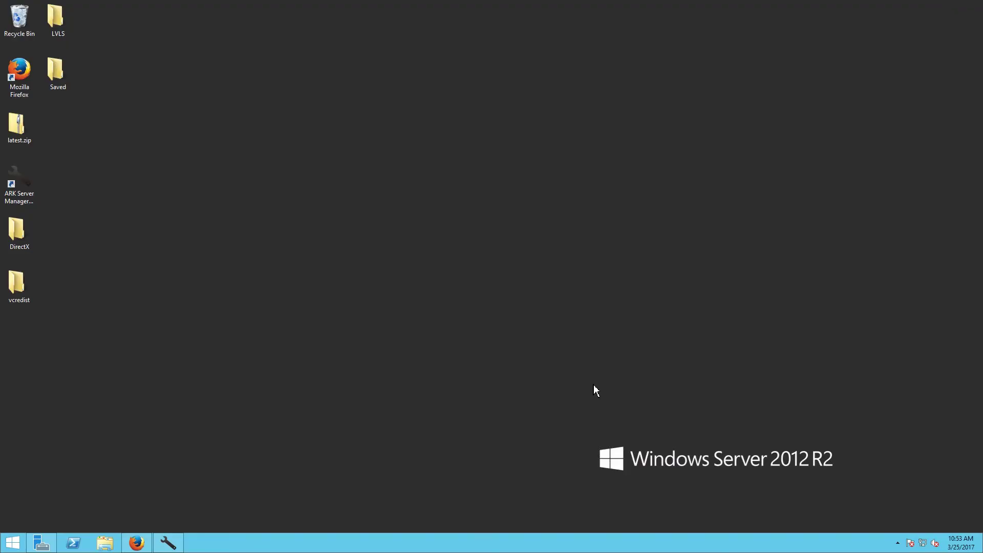
click(111, 549)
double_click(512, 453)
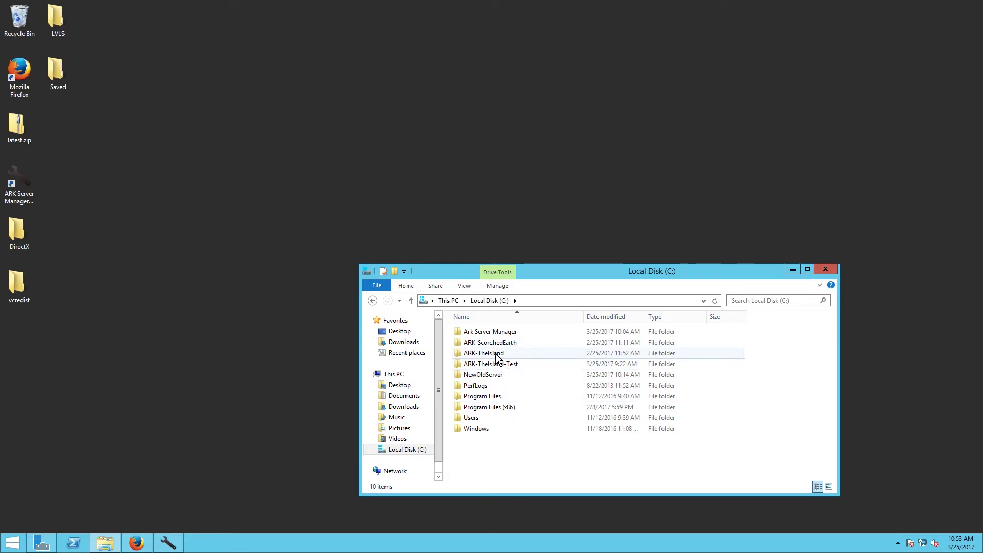
double_click(496, 355)
double_click(493, 343)
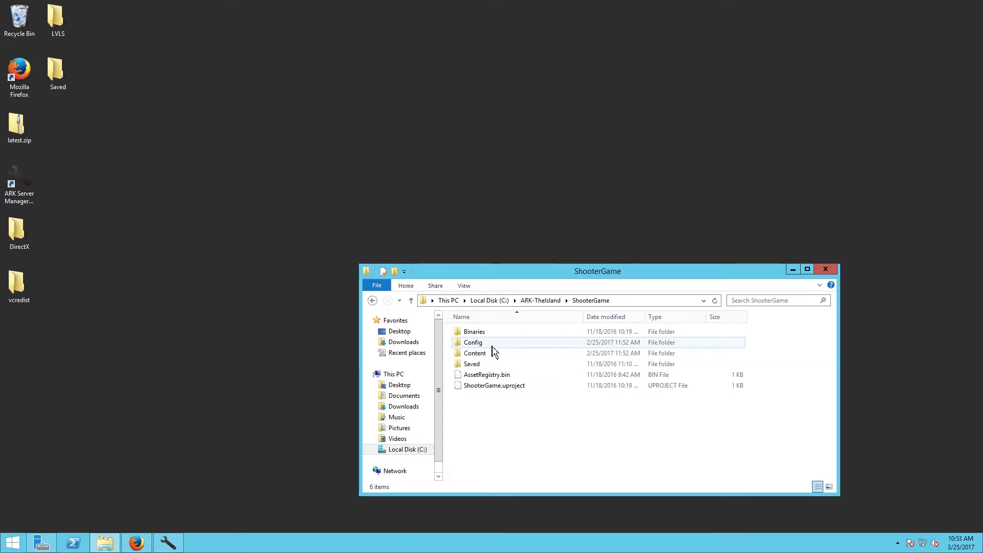
double_click(471, 364)
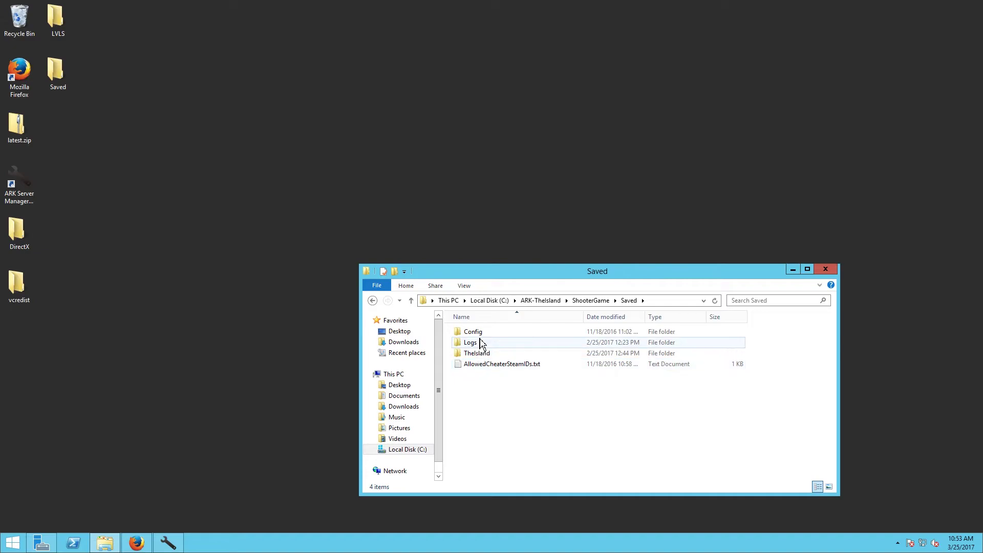
double_click(481, 336)
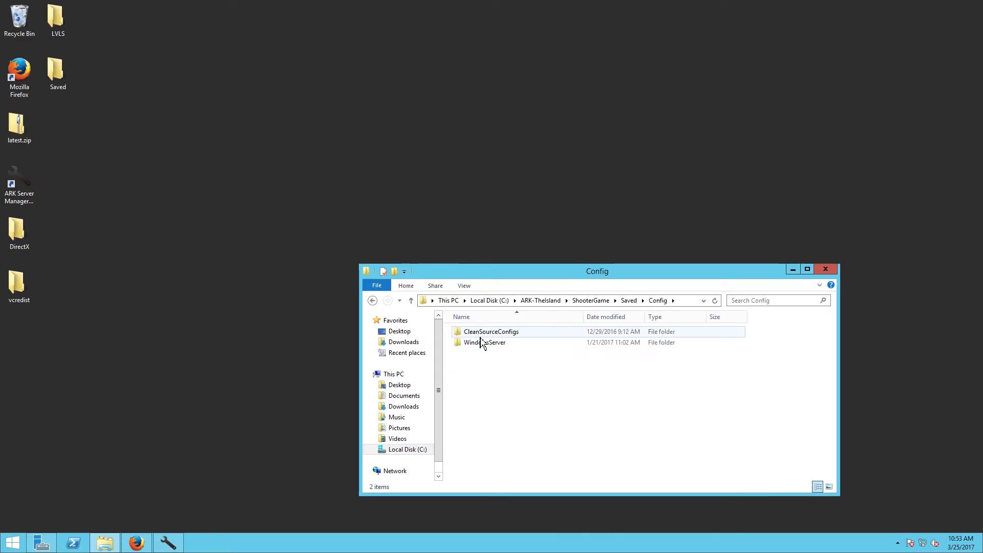
double_click(489, 344)
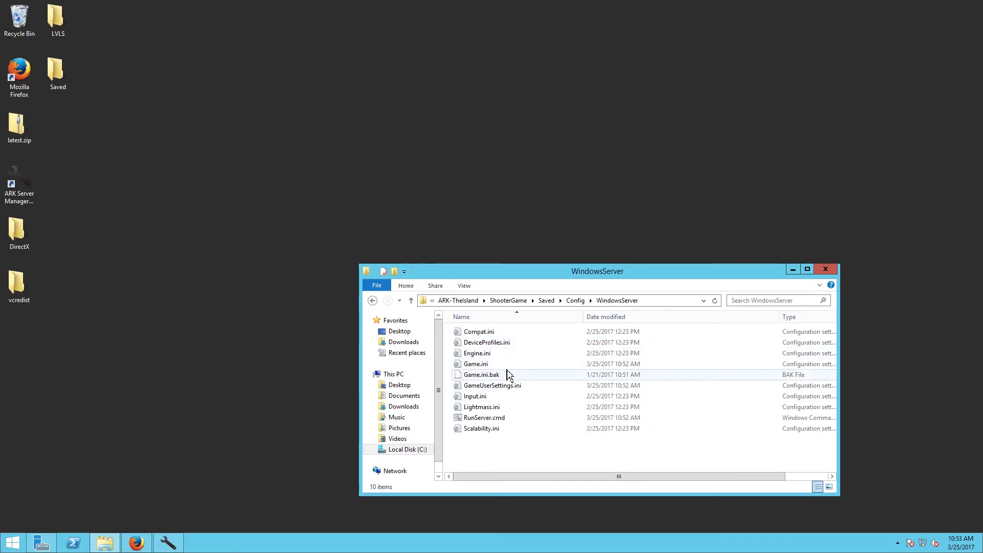
Step: Open Game.ini from the WindowsServer folder in Notepad and maximize its window
right_click(492, 365)
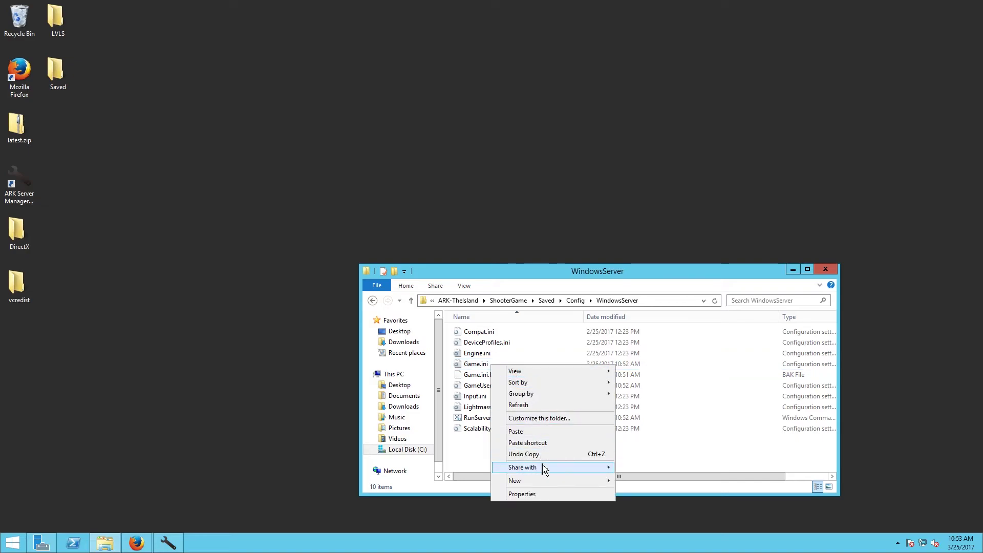
click(475, 368)
right_click(476, 367)
click(507, 397)
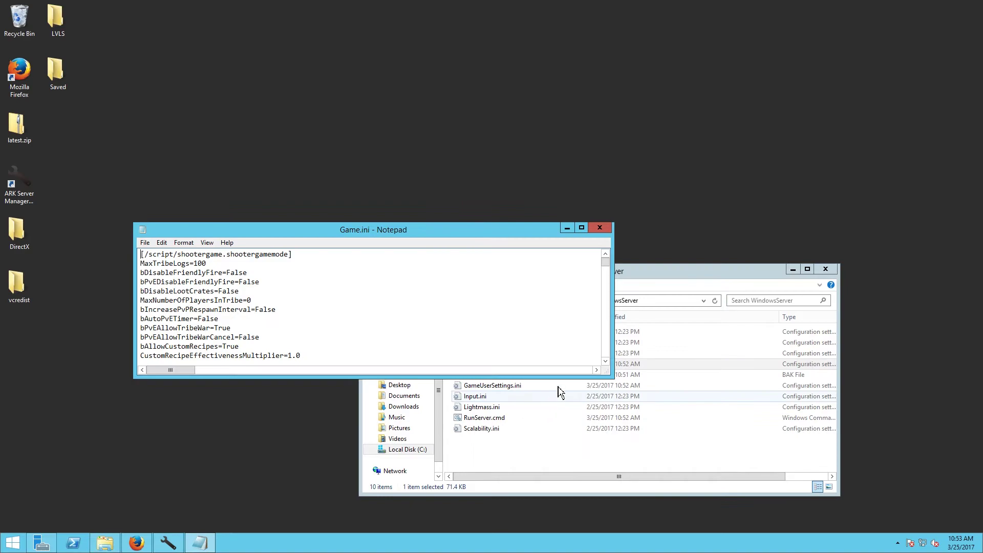
drag(533, 7, 533, 2)
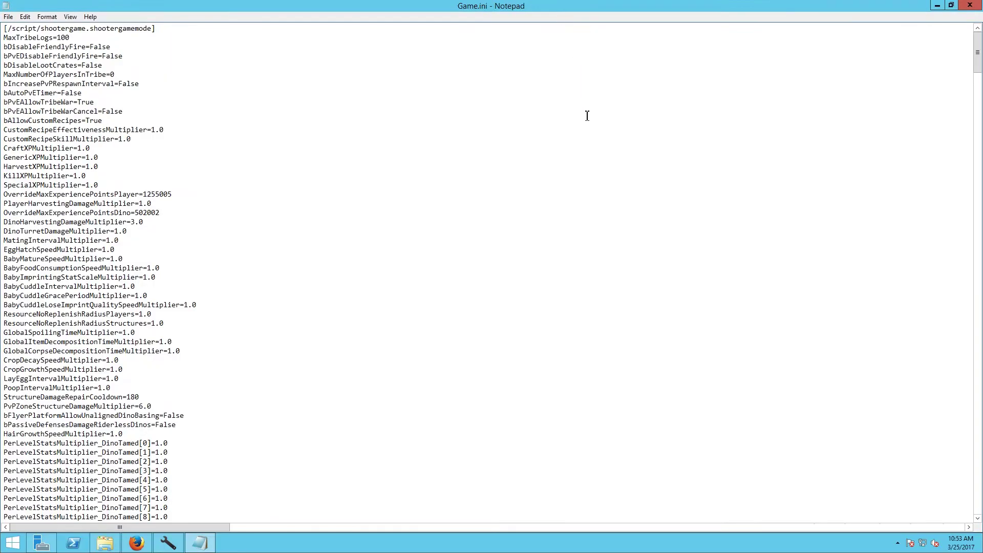
Step: Examine the spawn and supply crate overrides in Game.ini, and highlight the first LevelExperienceRampOverrides block with the player levels
scroll(432, 343, down, 13)
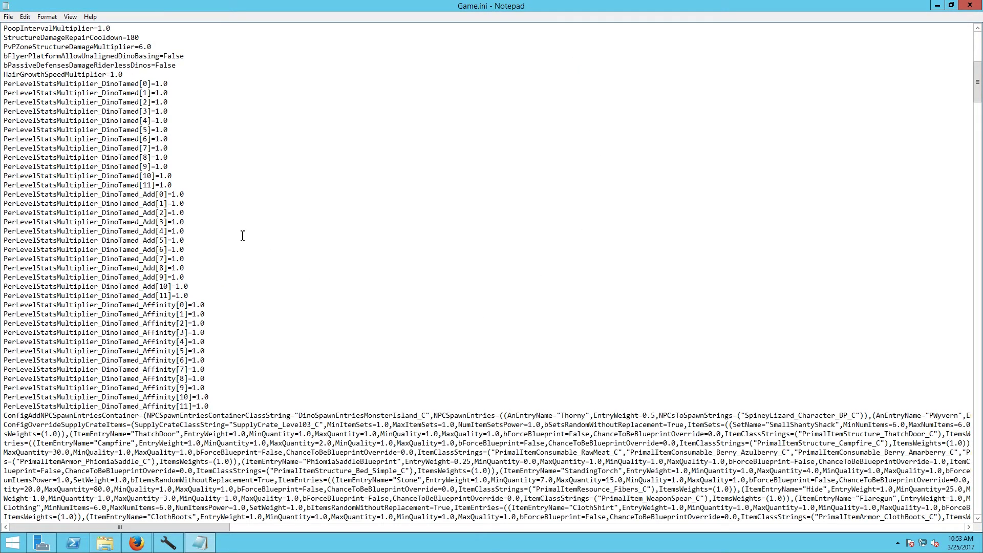
scroll(129, 231, down, 10)
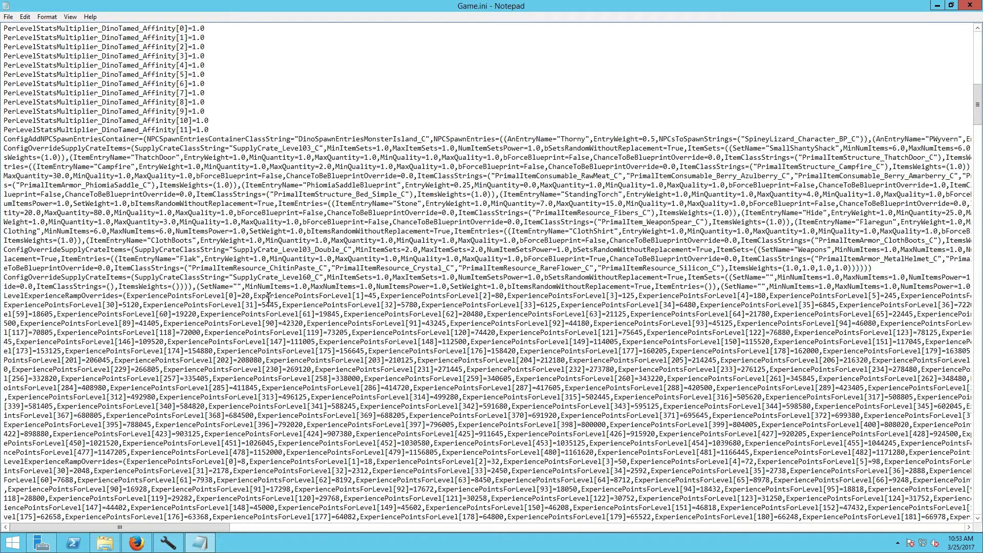
scroll(269, 299, down, 3)
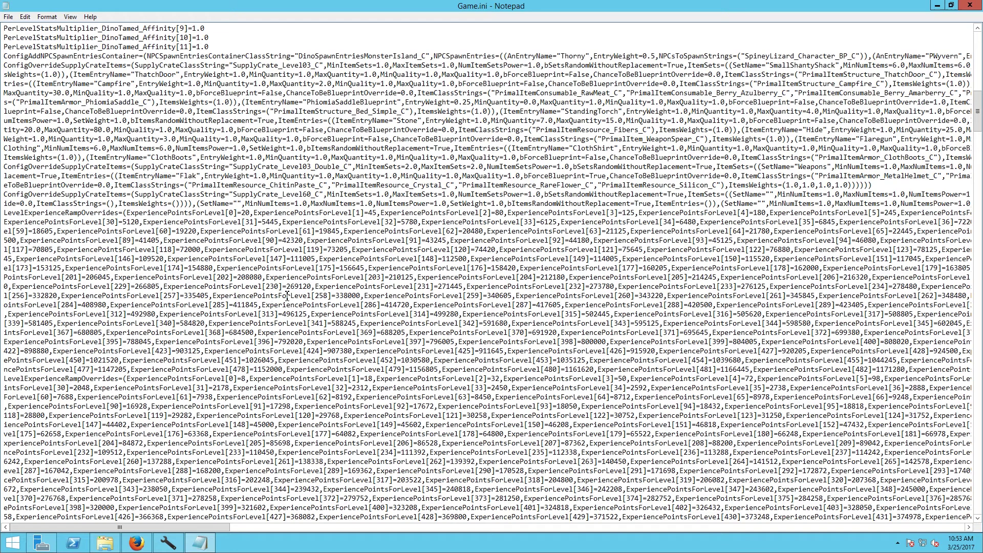
drag(8, 58, 167, 175)
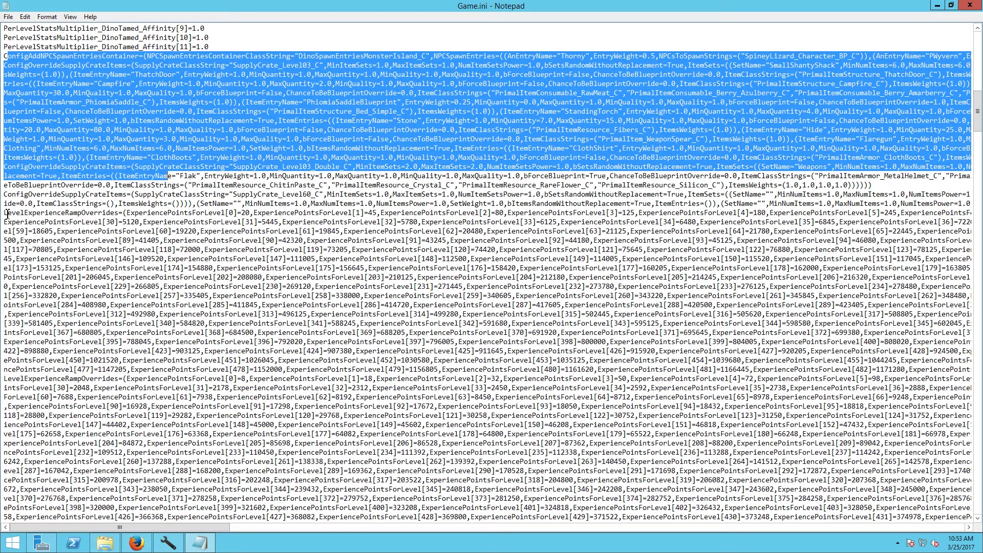
drag(11, 213, 433, 341)
scroll(431, 341, down, 2)
scroll(432, 341, down, 2)
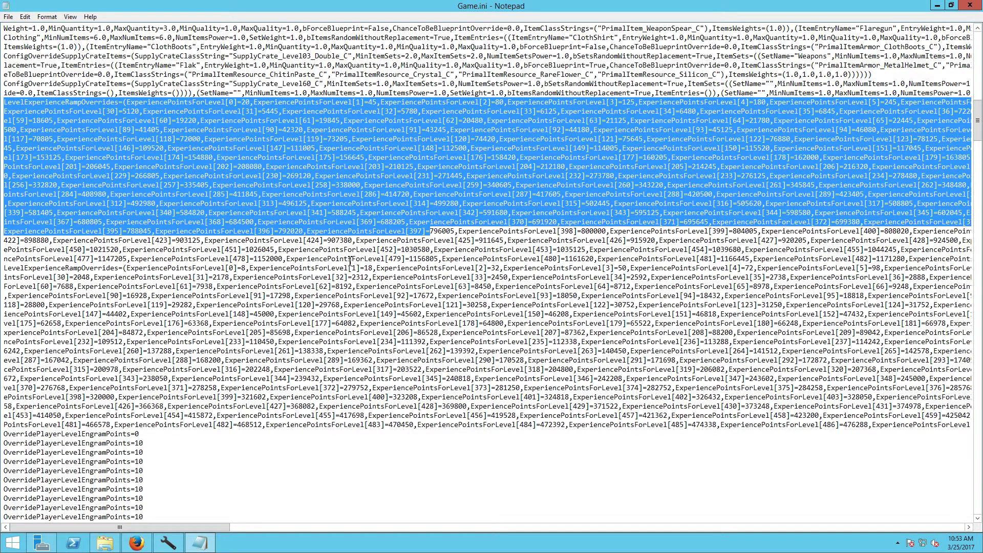
Step: Compare the player experience block in Game.ini with the second LevelExperienceRampOverrides block for the dino levels
scroll(347, 264, up, 5)
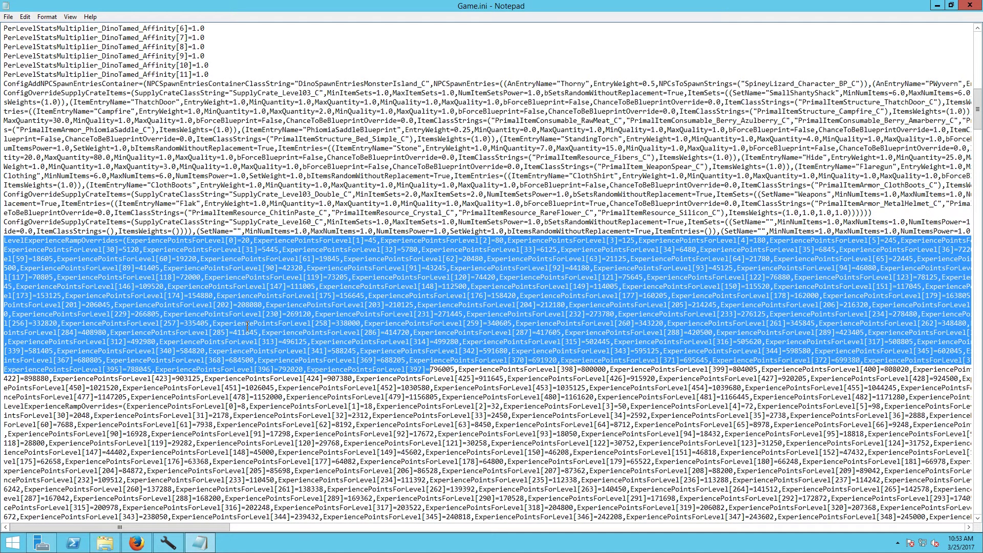
scroll(247, 326, down, 3)
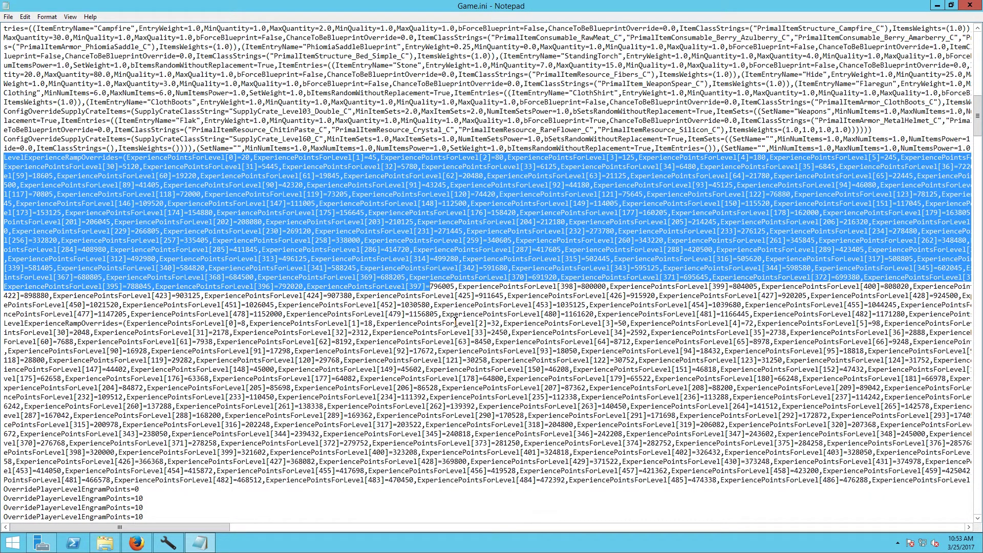
scroll(455, 321, down, 5)
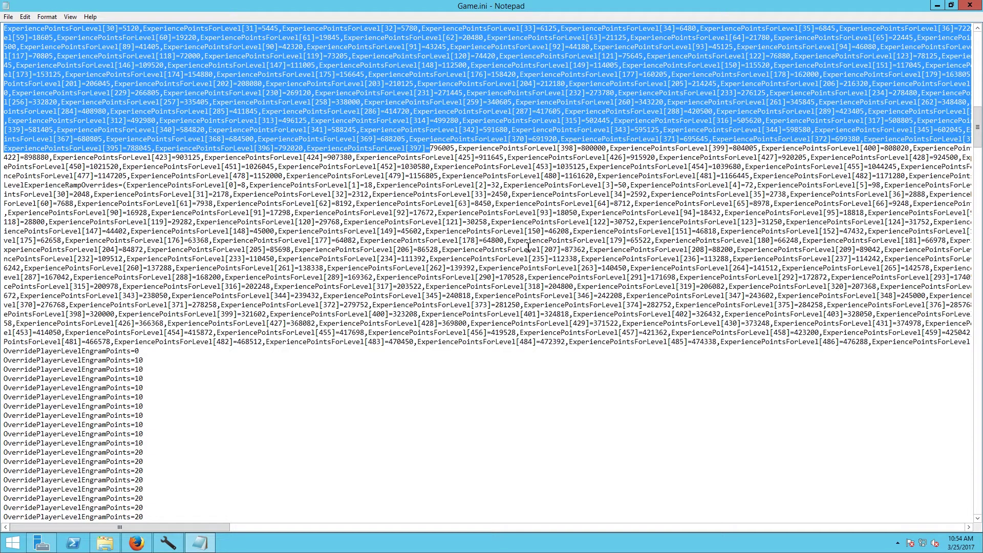
scroll(528, 247, down, 1)
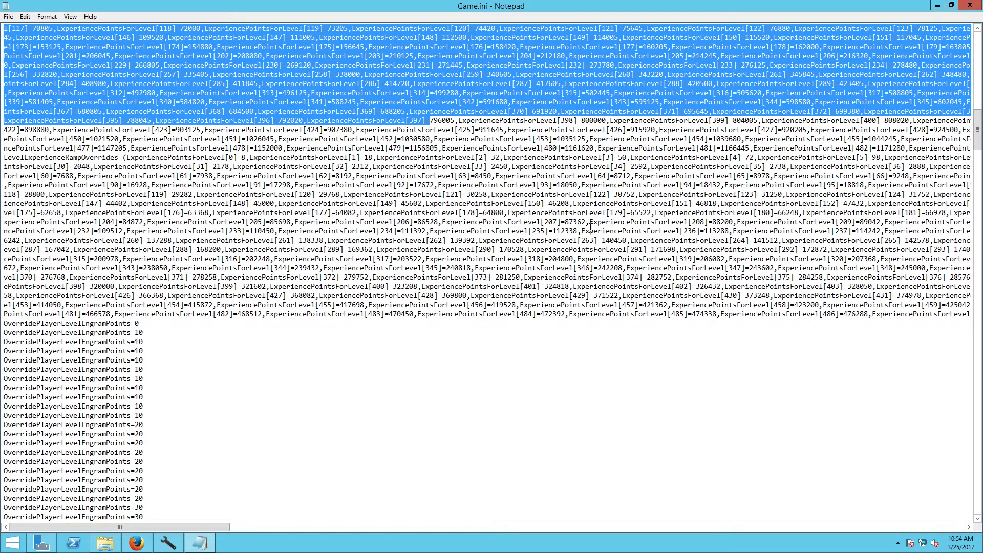
mouse_move(590, 224)
mouse_down()
mouse_move(578, 231)
mouse_move(582, 223)
mouse_up()
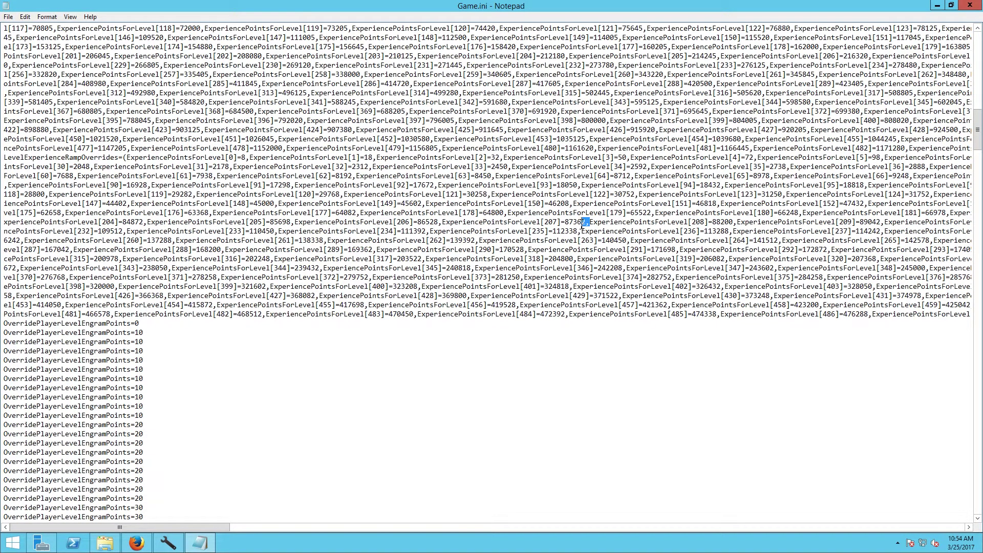
click(624, 224)
scroll(382, 174, down, 10)
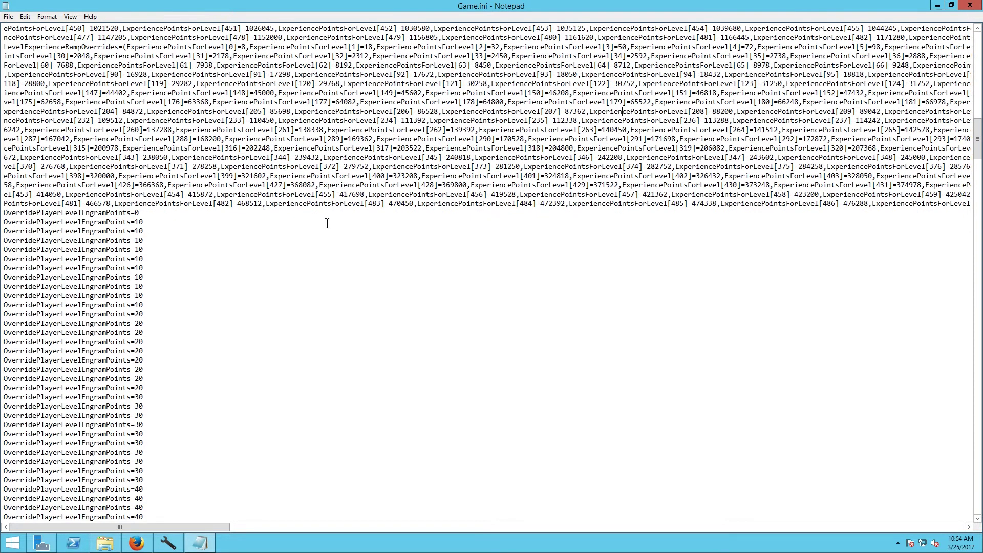
scroll(428, 223, up, 8)
scroll(428, 223, down, 3)
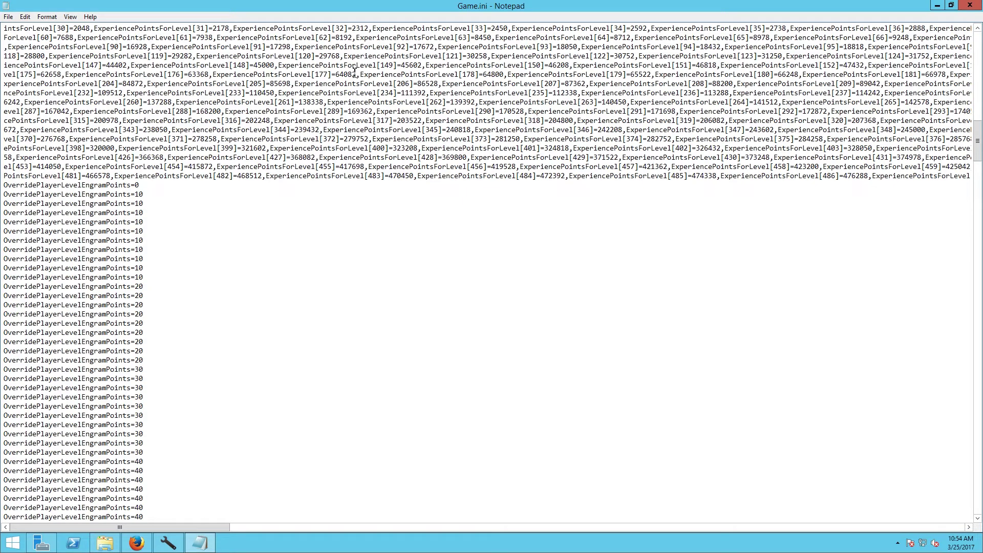
drag(355, 70, 578, 132)
click(492, 231)
Step: Review the OverridePlayerLevelEngramPoints entries from the first one down to the end of Game.ini
drag(4, 185, 164, 333)
scroll(248, 318, down, 17)
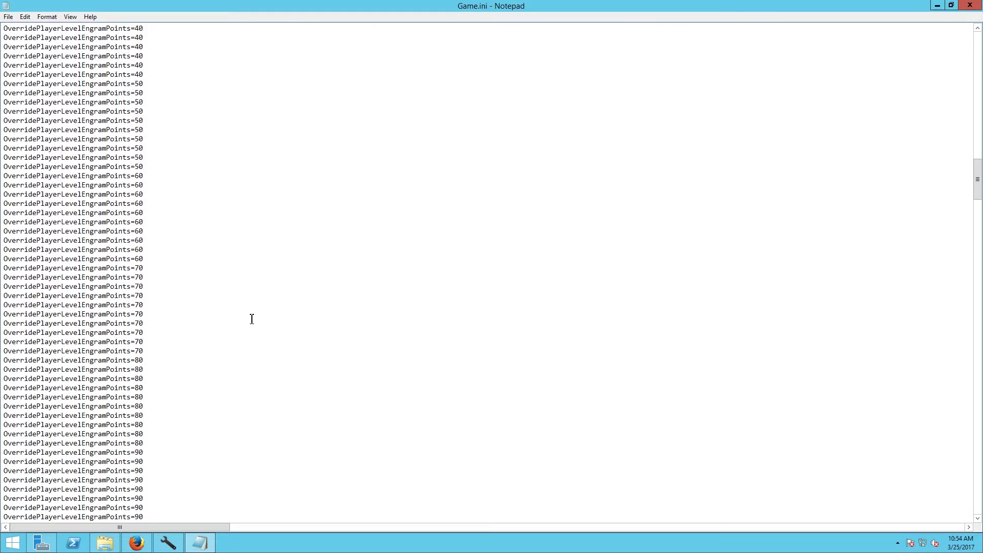
scroll(252, 319, down, 20)
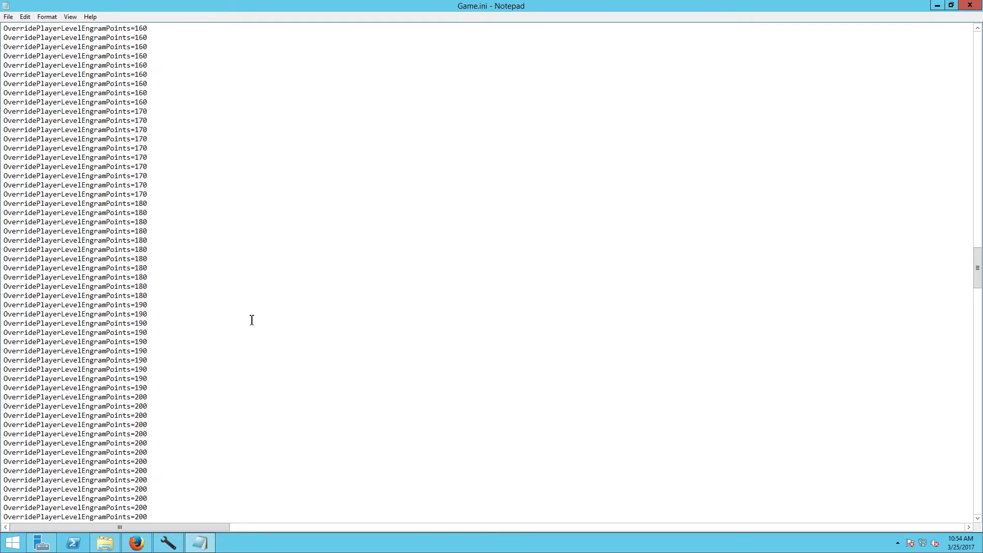
scroll(252, 319, down, 20)
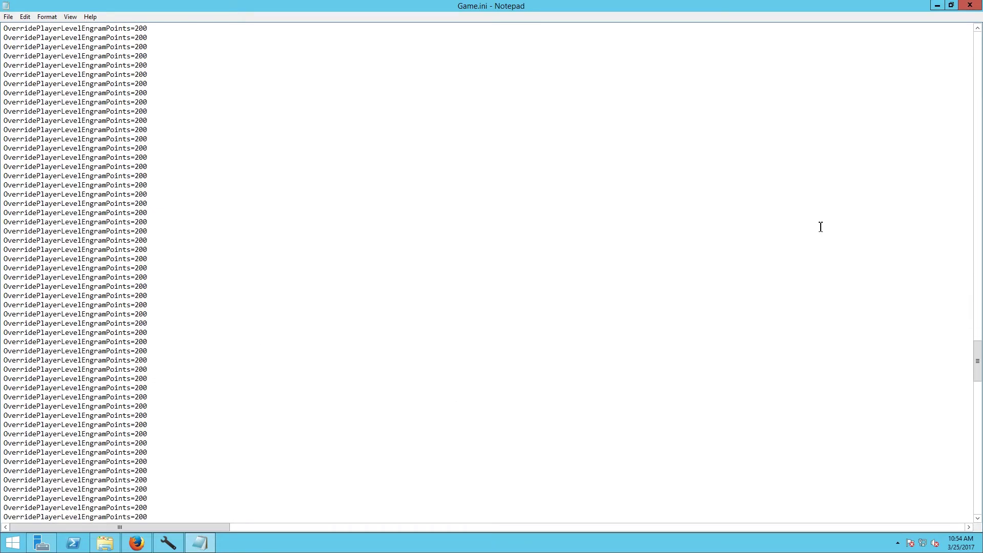
scroll(822, 215, down, 20)
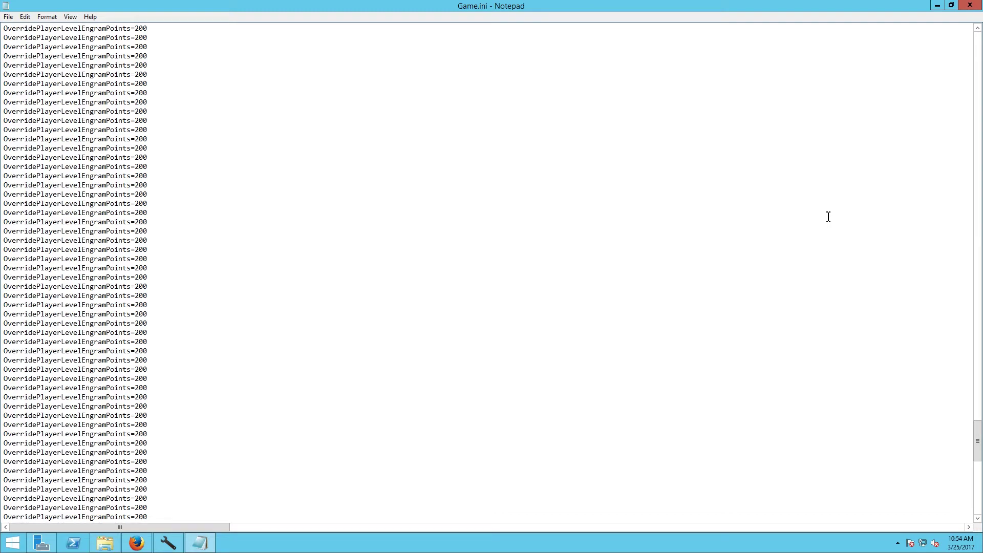
scroll(828, 217, down, 1)
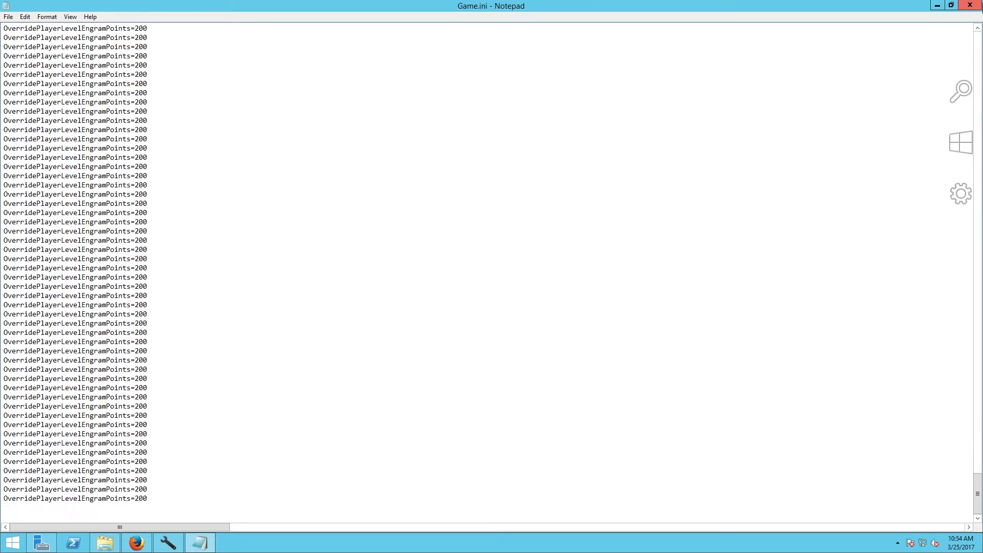
Step: Close Game.ini and the WindowsServer folder, and return to ARK Server Manager at the start of the TheIsland profile's settings
click(970, 5)
click(826, 269)
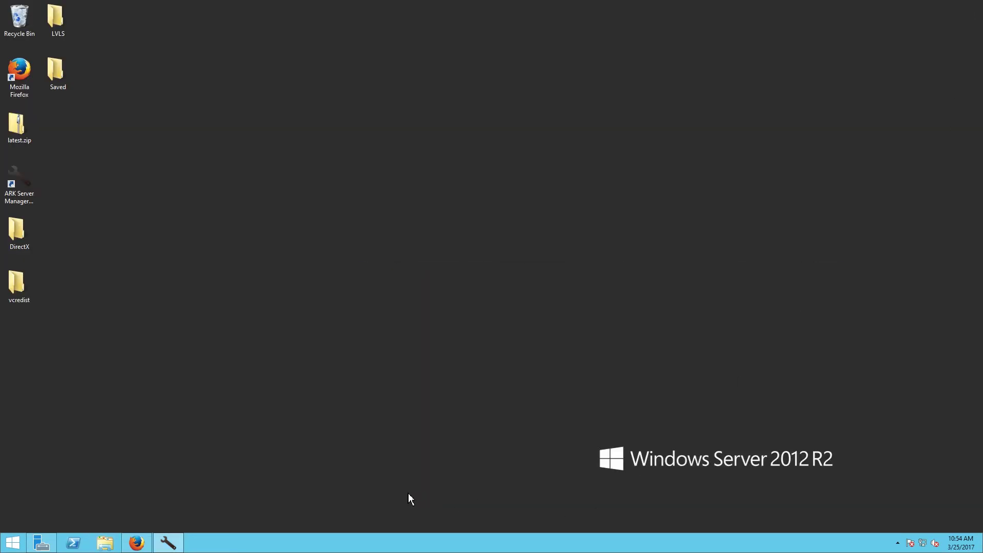
click(168, 543)
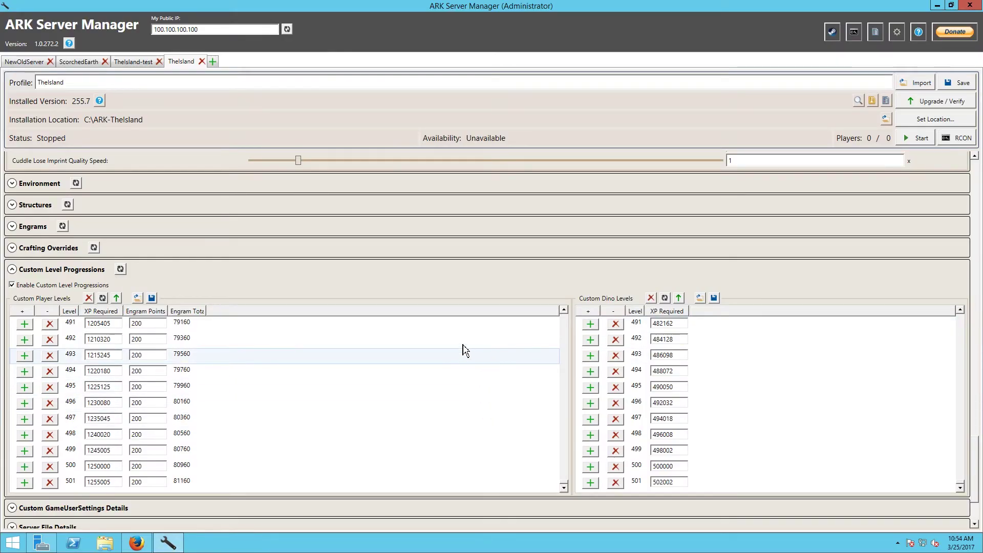
scroll(675, 234, up, 10)
scroll(651, 235, up, 15)
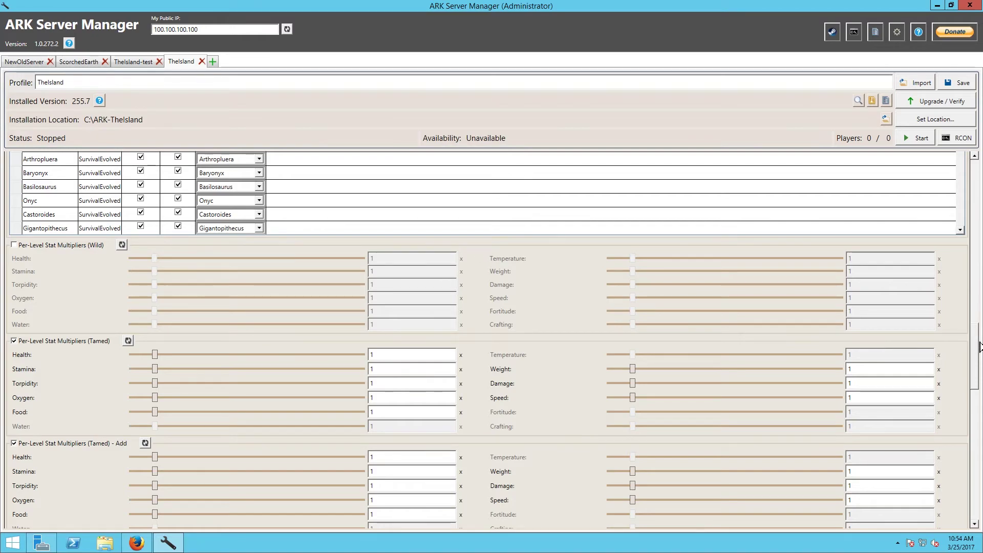
drag(975, 332, 959, 189)
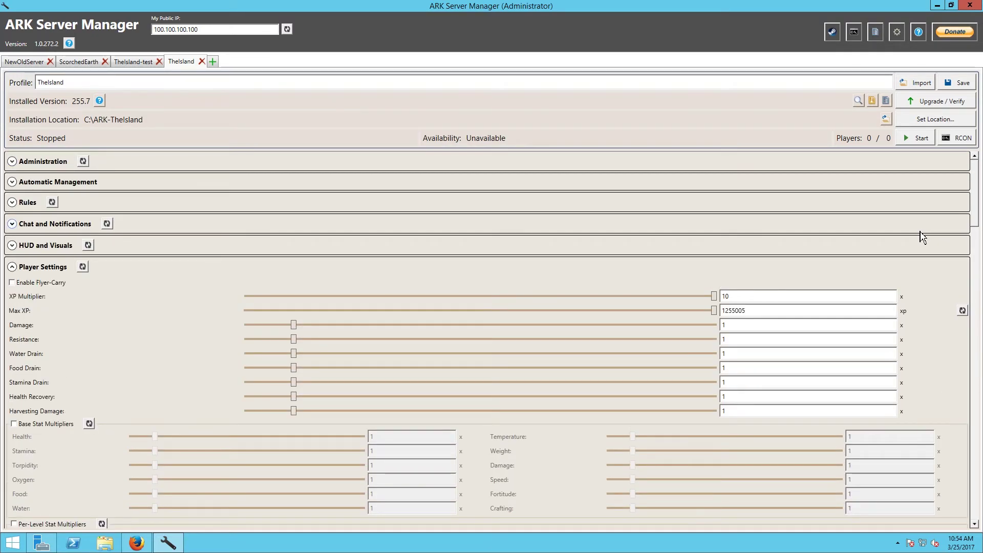